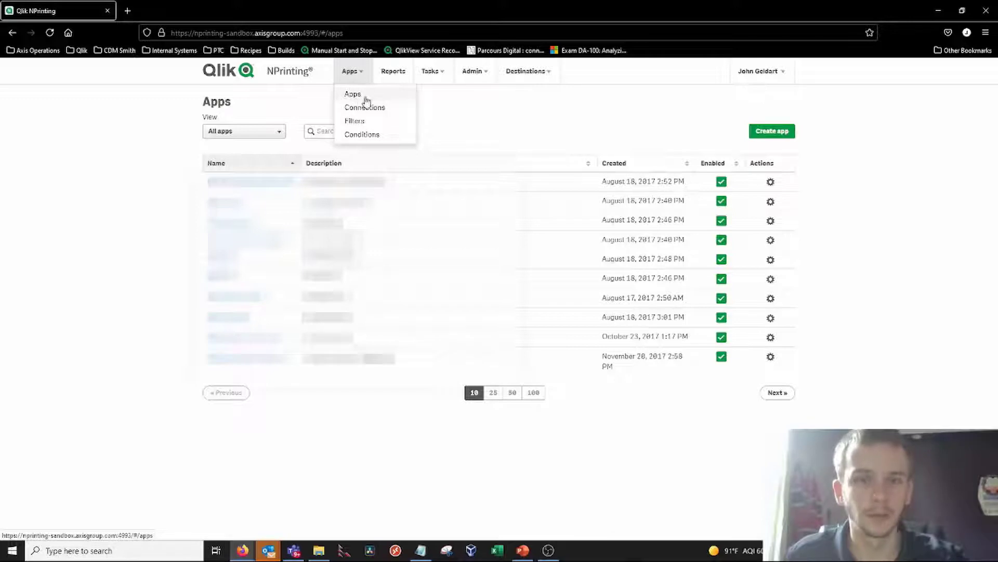
Open the apps list and view the actions available for the first app.
{"action": "left_click", "coordinate": [353, 96]}
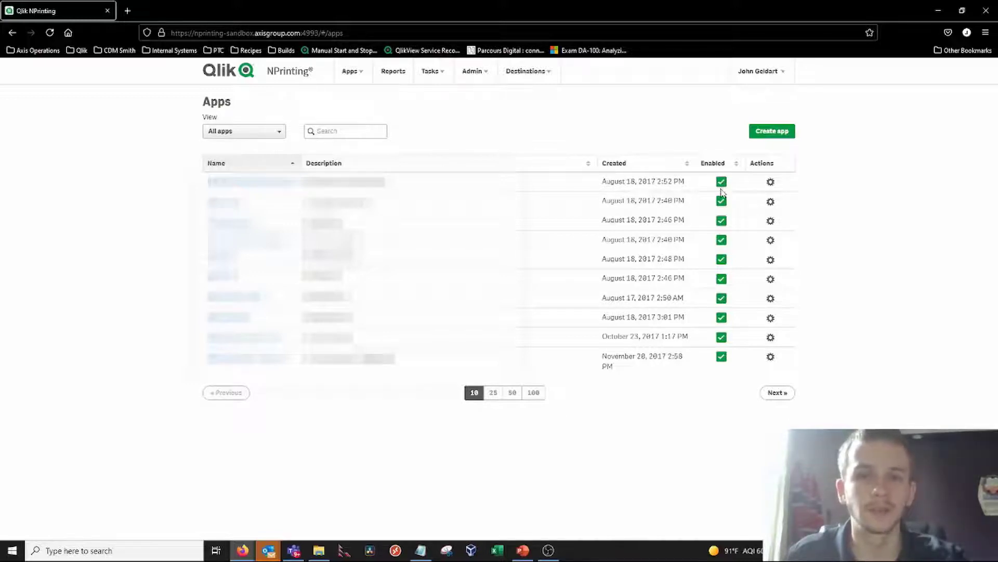
{"action": "left_click", "coordinate": [771, 182]}
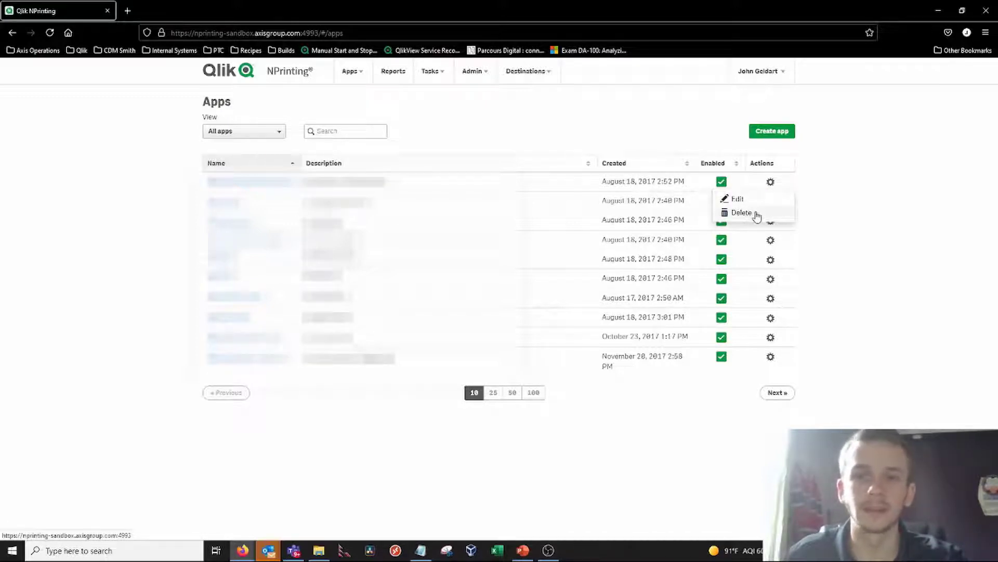
{"action": "left_click", "coordinate": [834, 197]}
Create an enabled app with "Test app youtube" as name and description, and search the apps list for it.
{"action": "left_click", "coordinate": [772, 131]}
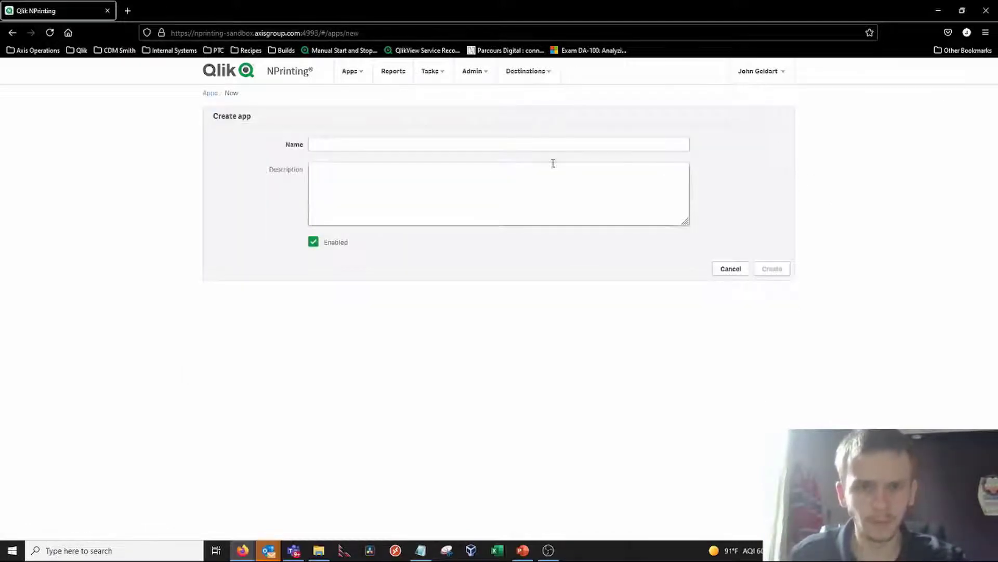
{"action": "left_click", "coordinate": [475, 145]}
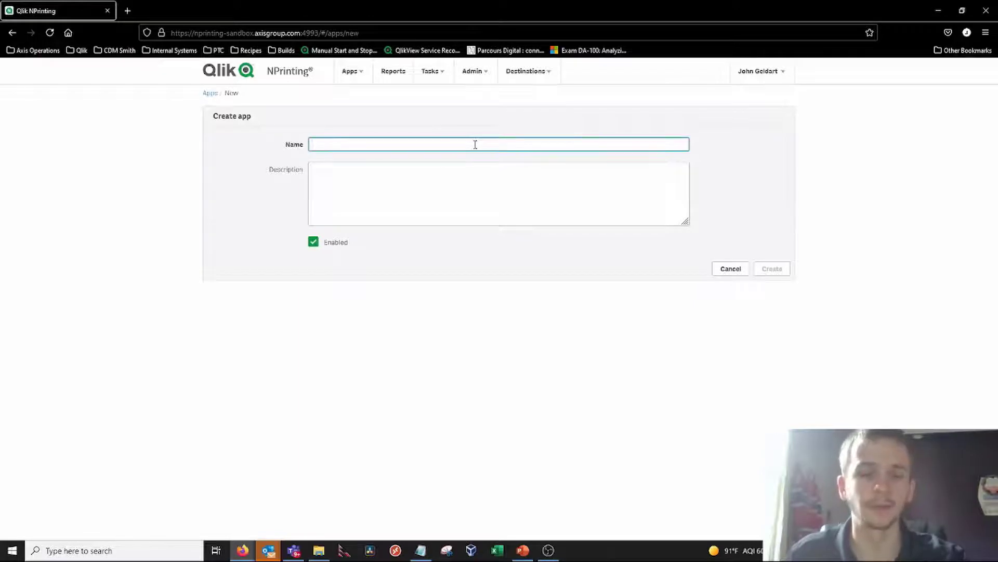
{"action": "type", "text": "Test app youtube"}
{"action": "left_click", "coordinate": [435, 179]}
{"action": "type", "text": "Test app youtube"}
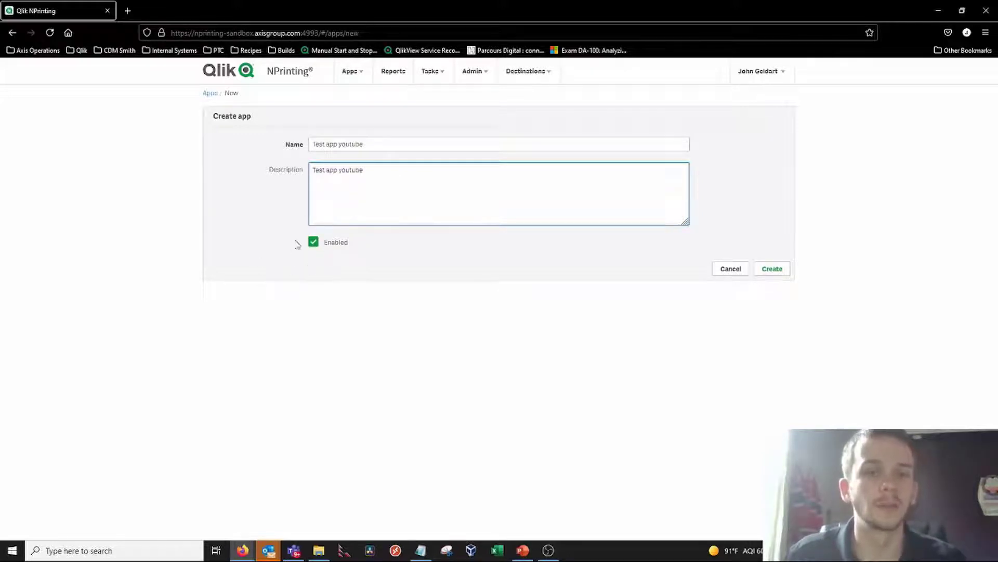
{"action": "left_click", "coordinate": [774, 269]}
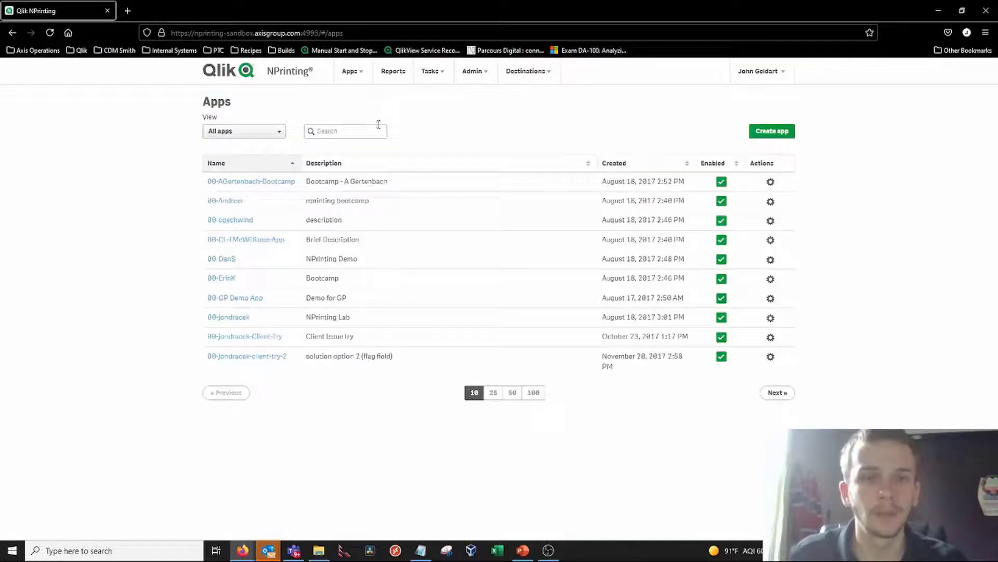
{"action": "left_click", "coordinate": [343, 134]}
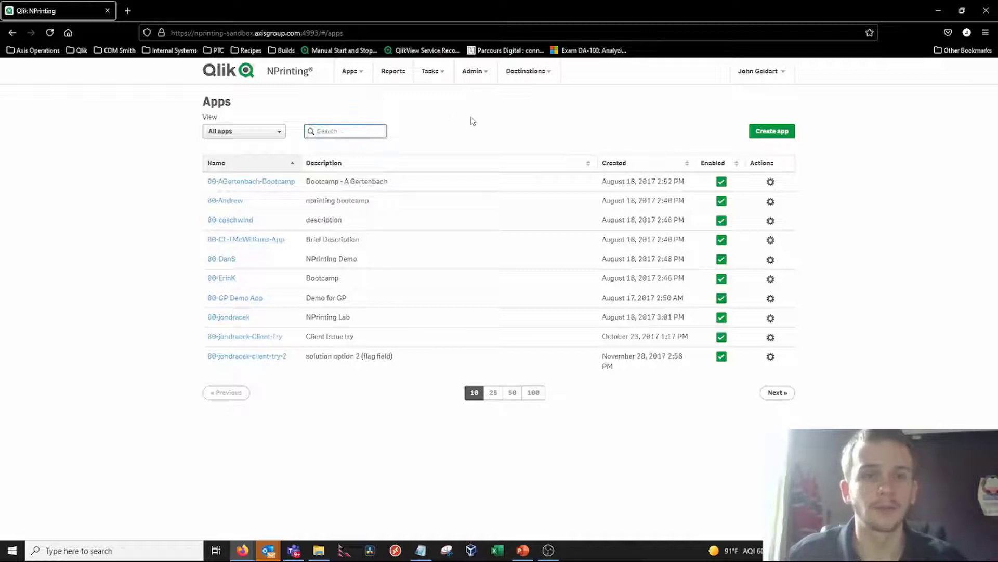
{"action": "type", "text": "Test app youtube"}
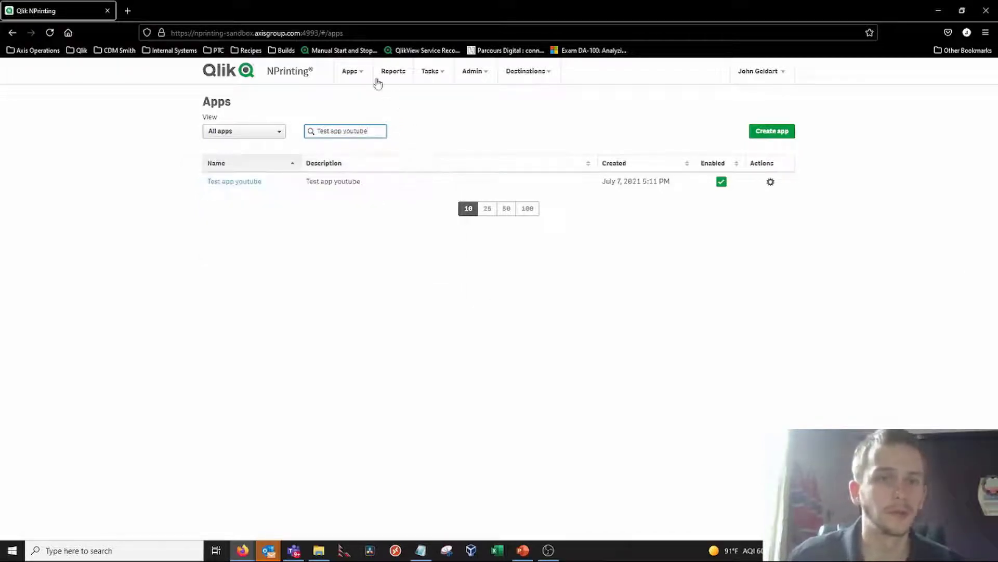
Open the connections list and view the actions available for the first connection.
{"action": "left_click", "coordinate": [359, 76]}
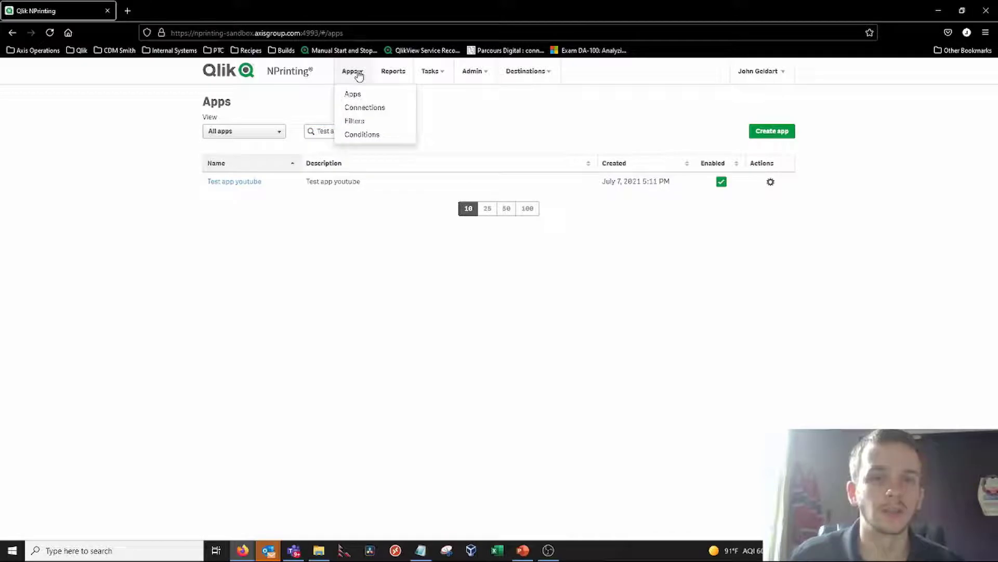
{"action": "left_click", "coordinate": [373, 111]}
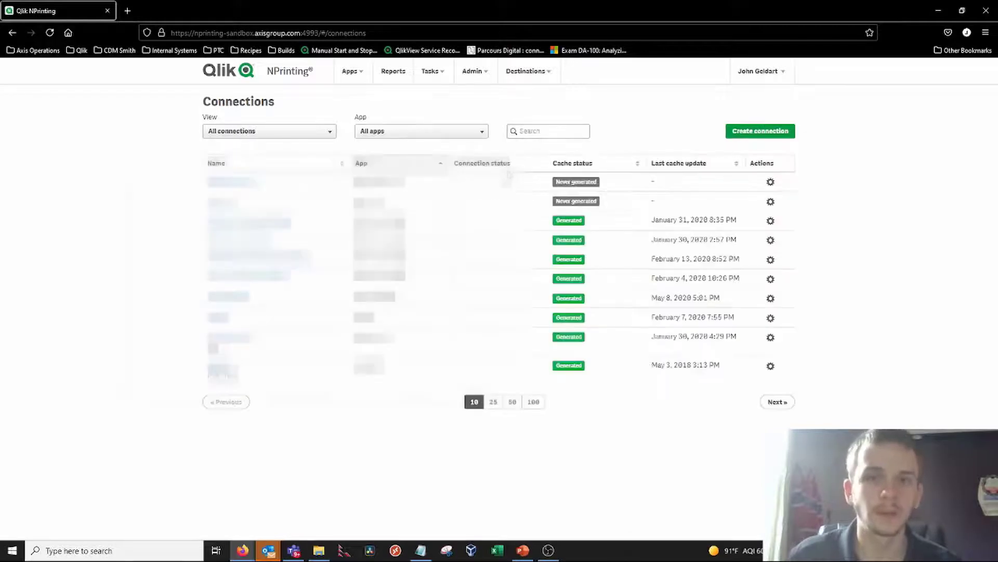
{"action": "left_click", "coordinate": [770, 181]}
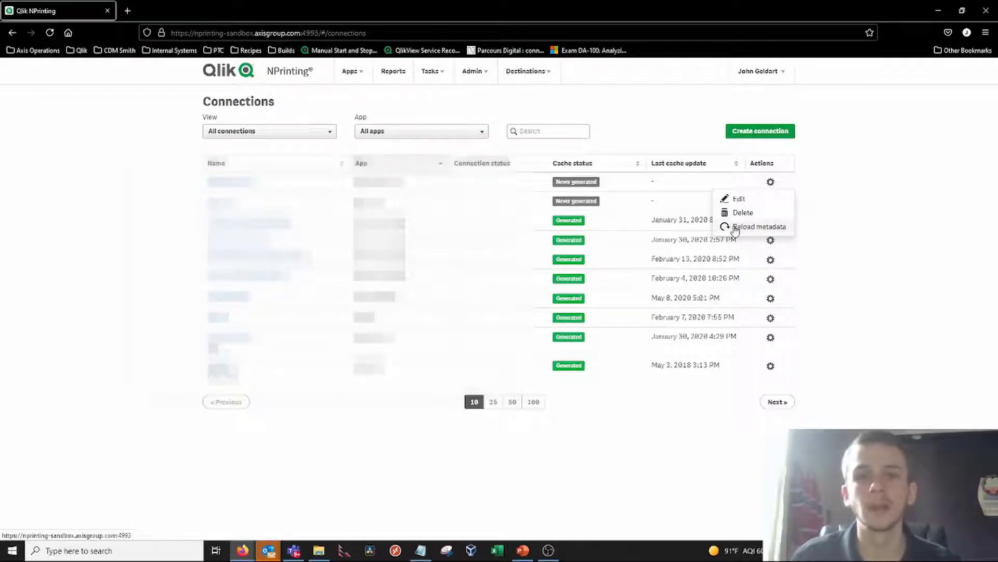
{"action": "left_click", "coordinate": [816, 144]}
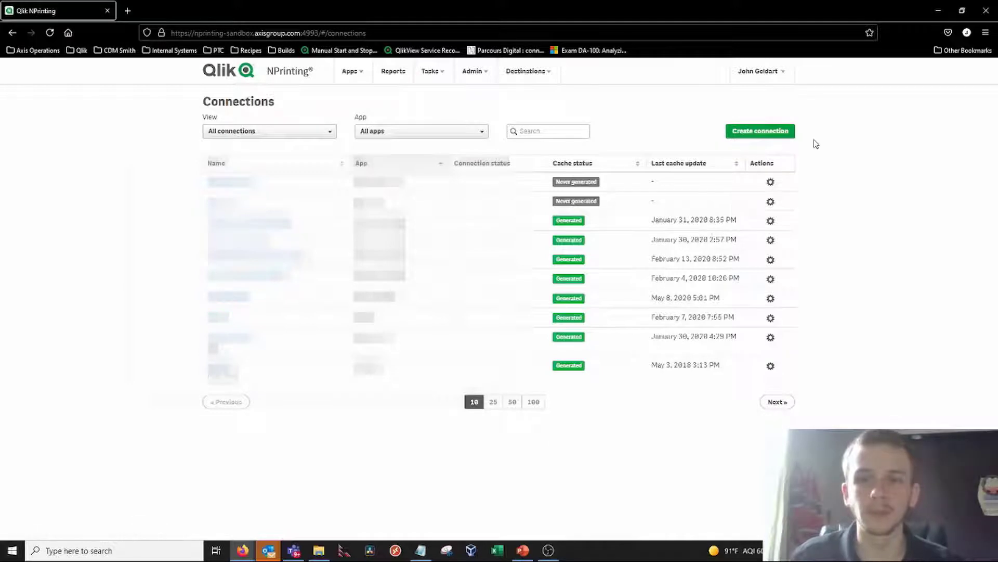
Start a new connection with "Test app youtube" as name and description, and assign it to the Test app youtube app.
{"action": "left_click", "coordinate": [762, 133]}
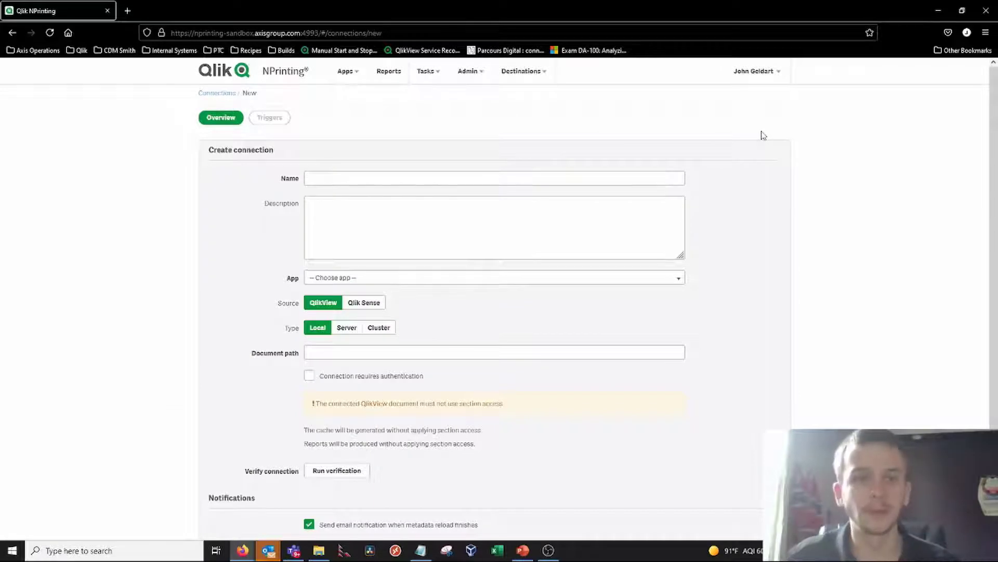
{"action": "left_click", "coordinate": [348, 182]}
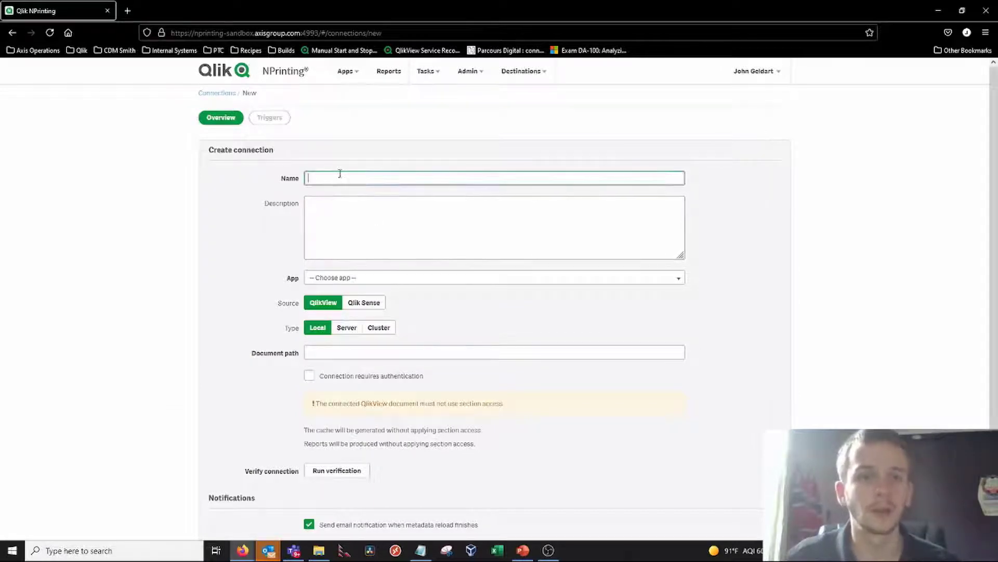
{"action": "type", "text": "Test app youtube"}
{"action": "left_click", "coordinate": [343, 201]}
{"action": "type", "text": "Test app youtube"}
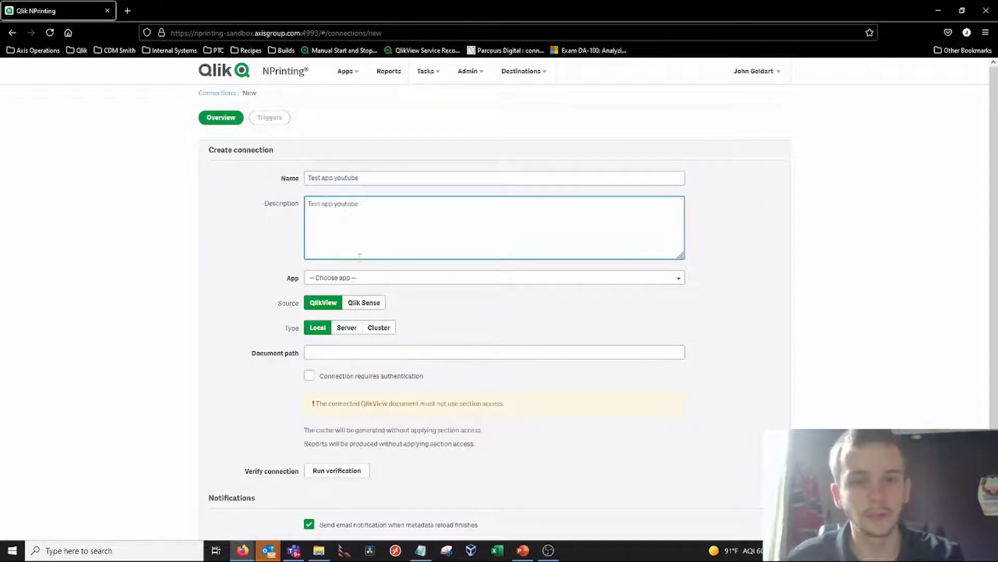
{"action": "left_click", "coordinate": [367, 281]}
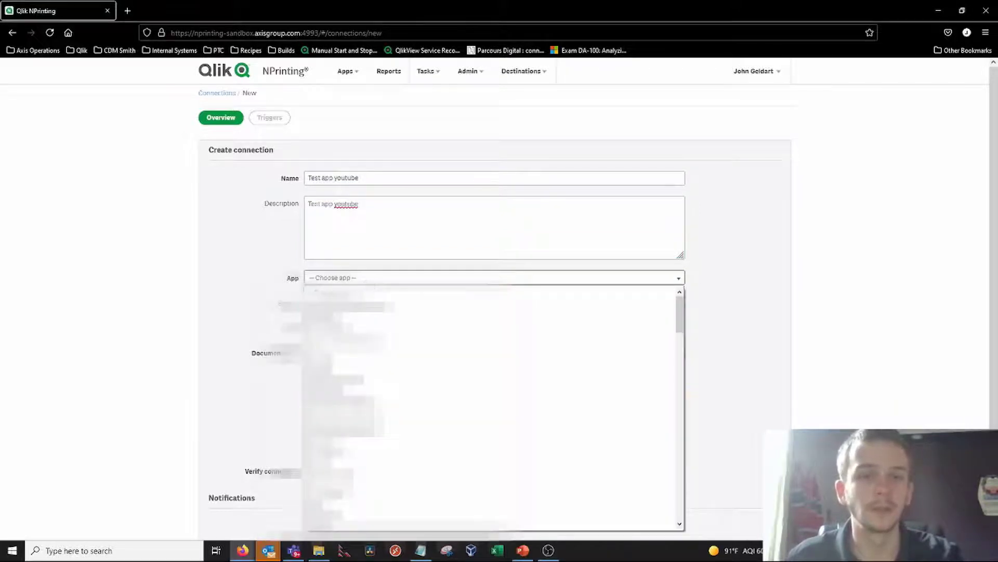
{"action": "scroll", "coordinate": [385, 353], "scroll_direction": "down", "scroll_amount": 15}
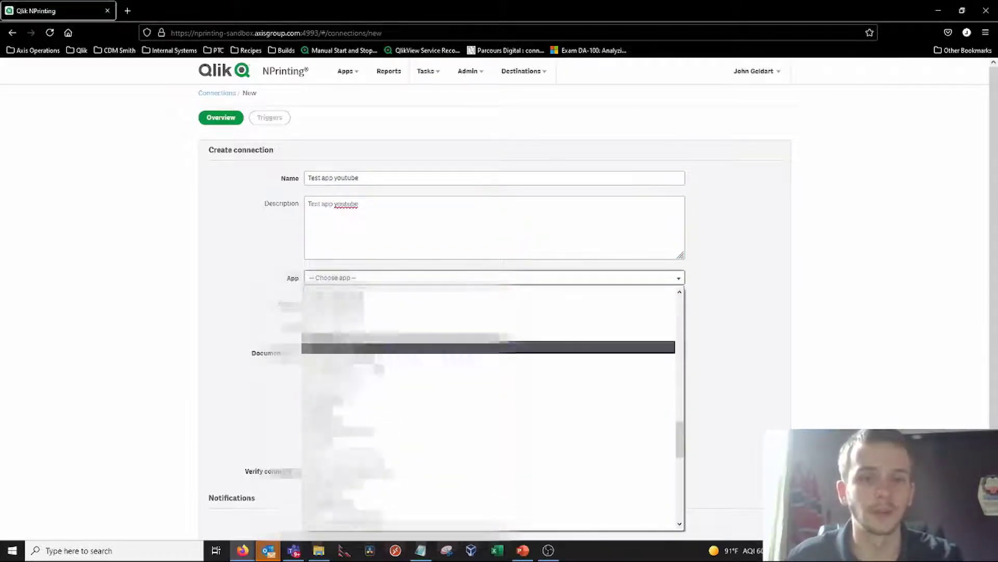
{"action": "scroll", "coordinate": [385, 389], "scroll_direction": "down", "scroll_amount": 4}
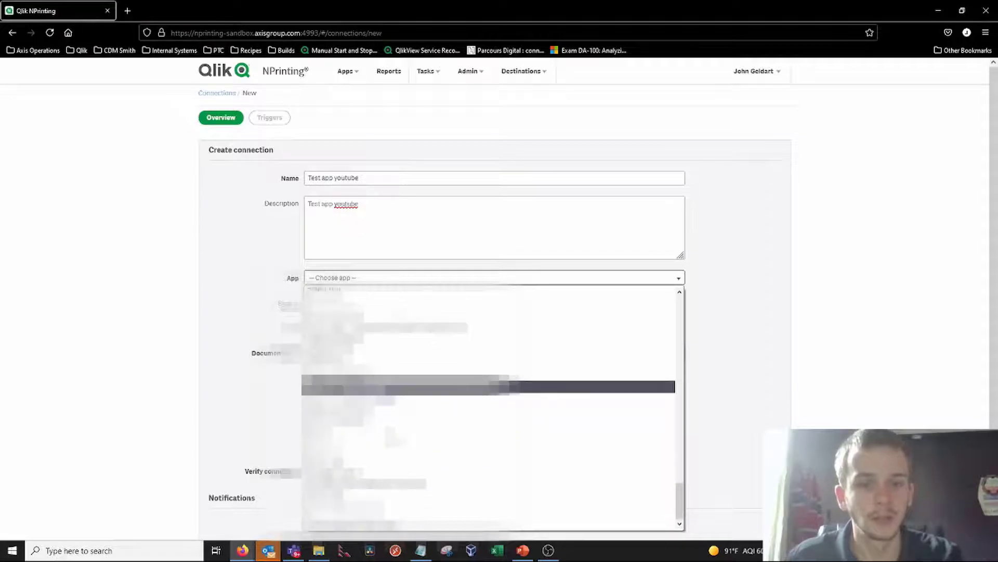
{"action": "left_click", "coordinate": [368, 473]}
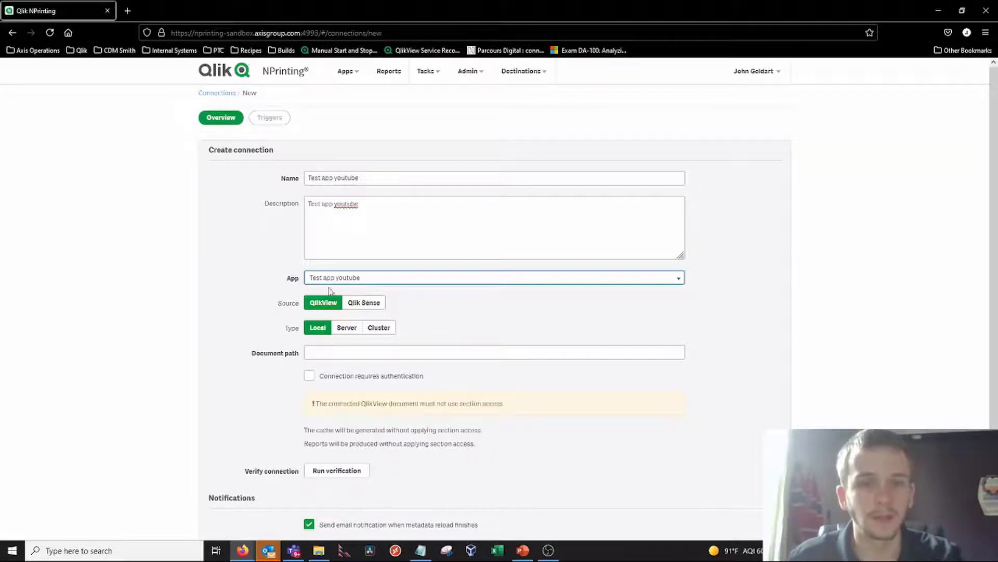
Switch the connection source to Qlik Sense and examine its proxy address, identity and section access settings.
{"action": "left_click", "coordinate": [368, 303]}
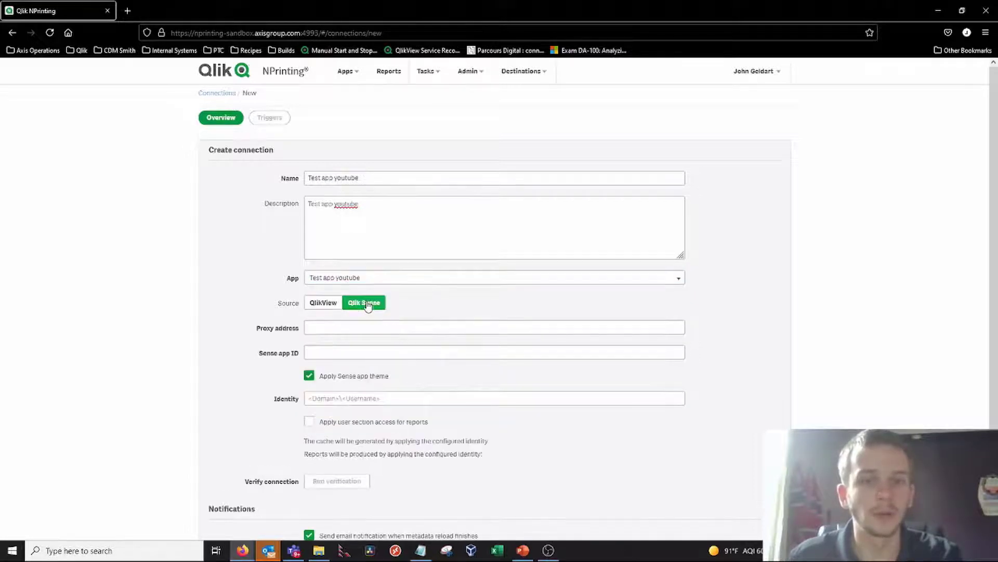
{"action": "left_click", "coordinate": [334, 327]}
{"action": "left_click", "coordinate": [333, 329]}
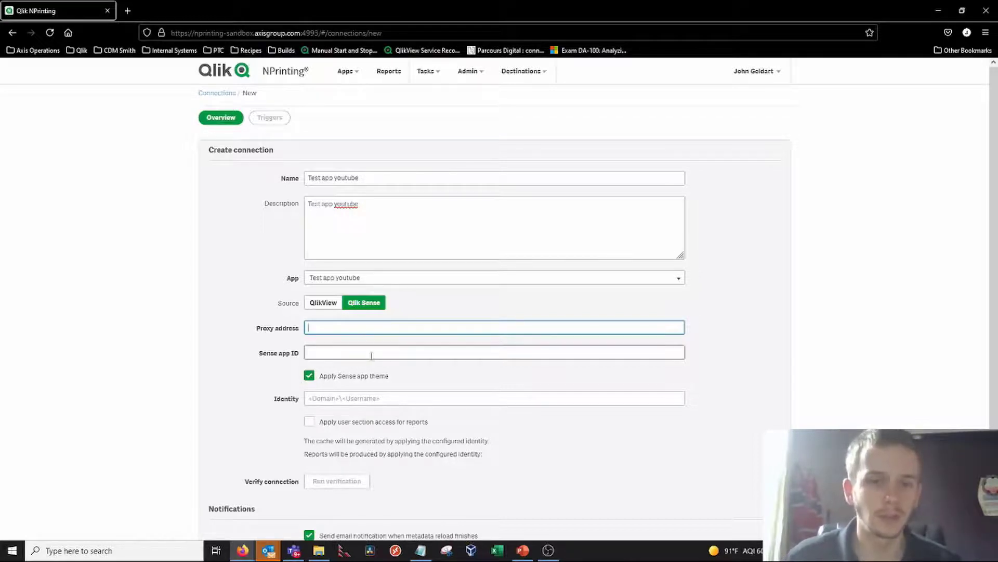
{"action": "scroll", "coordinate": [371, 357], "scroll_direction": "down", "scroll_amount": 2}
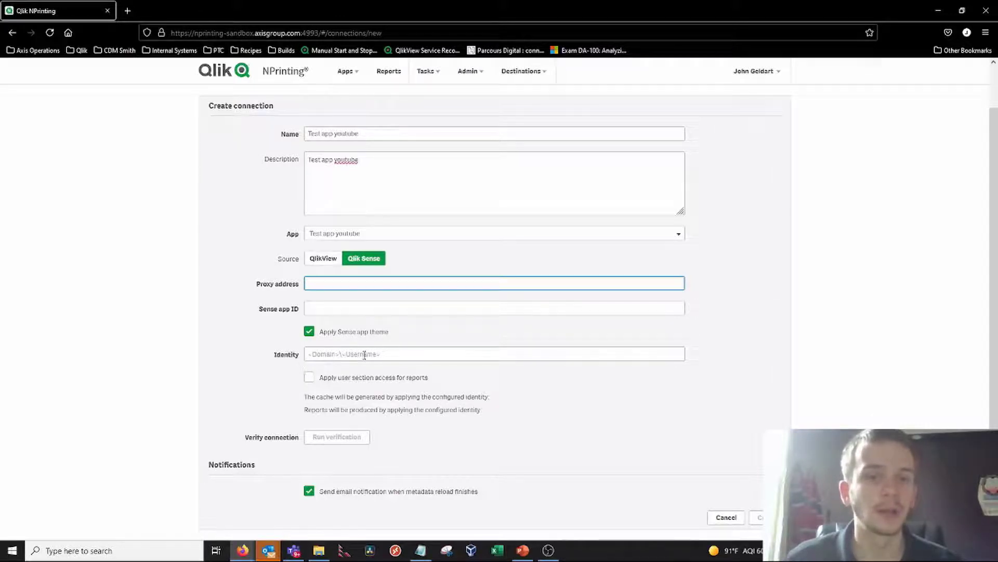
{"action": "left_click", "coordinate": [336, 356]}
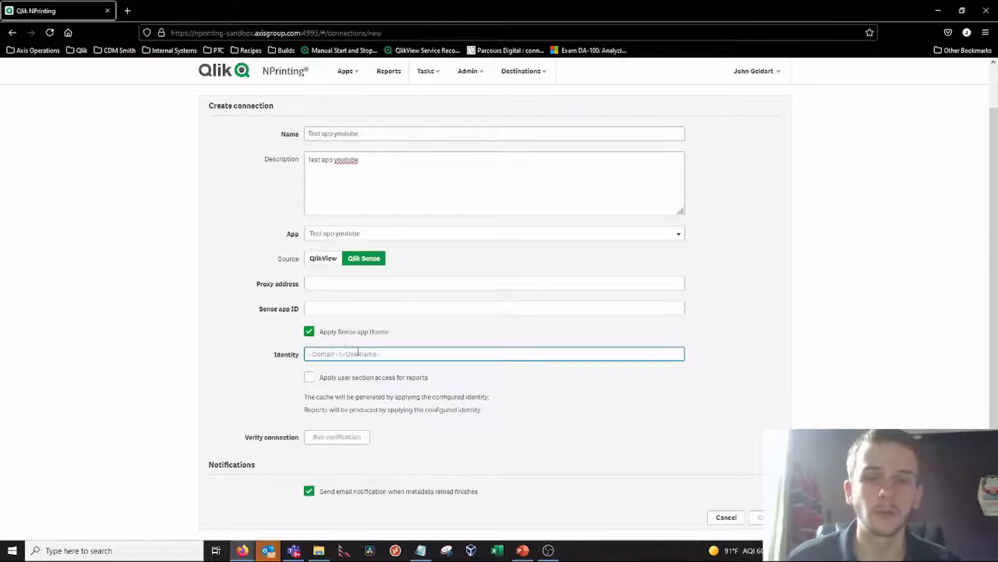
{"action": "left_click", "coordinate": [358, 385]}
{"action": "left_click", "coordinate": [339, 382]}
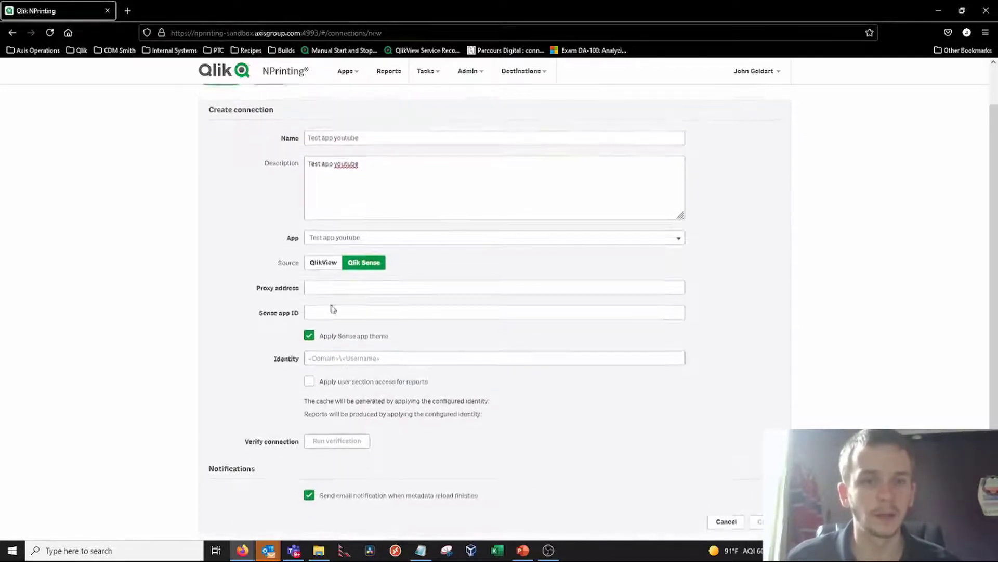
Return the source to QlikView and compare the Local, Server and Cluster connection types, ending on Local.
{"action": "left_click", "coordinate": [329, 260]}
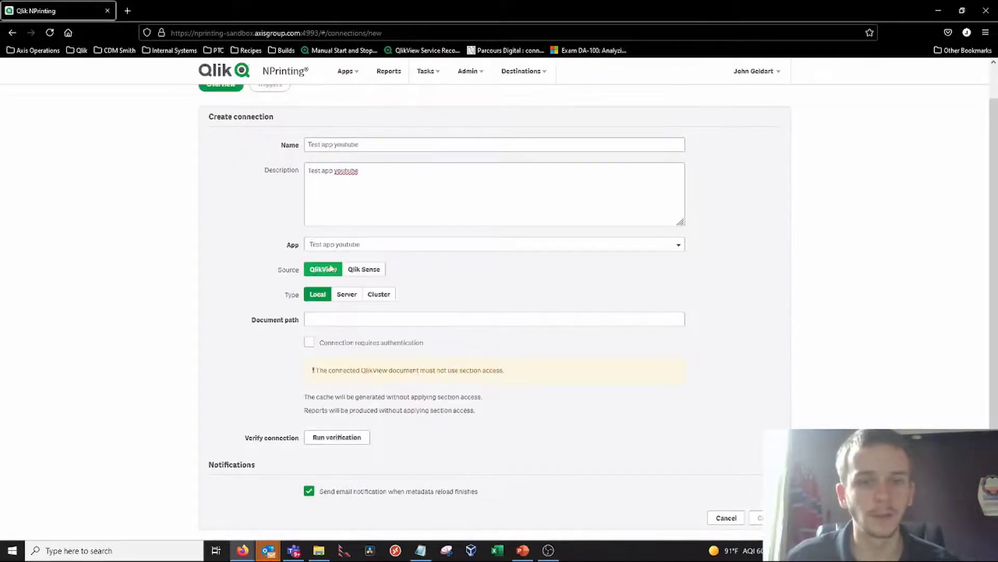
{"action": "left_click", "coordinate": [320, 315]}
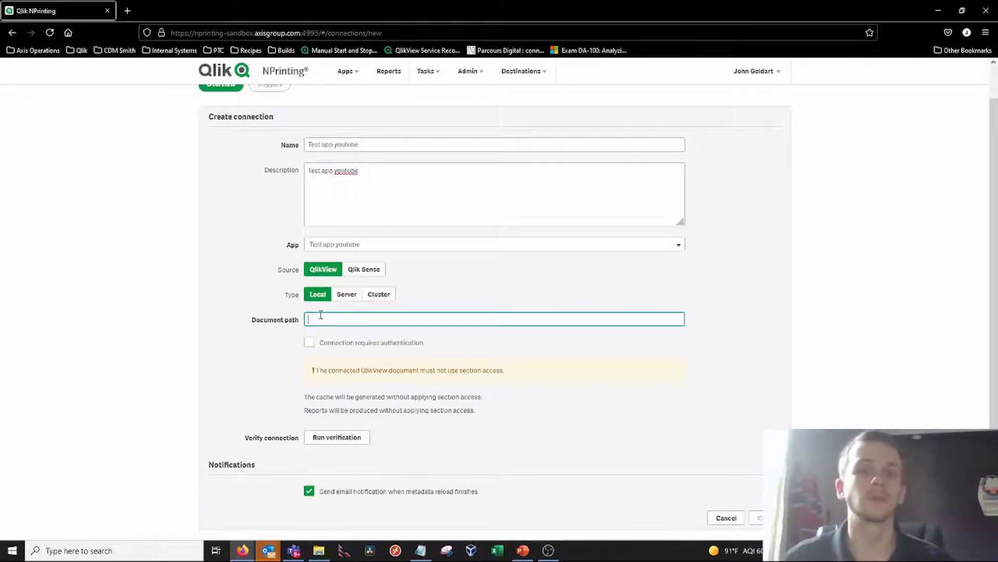
{"action": "left_click", "coordinate": [347, 293]}
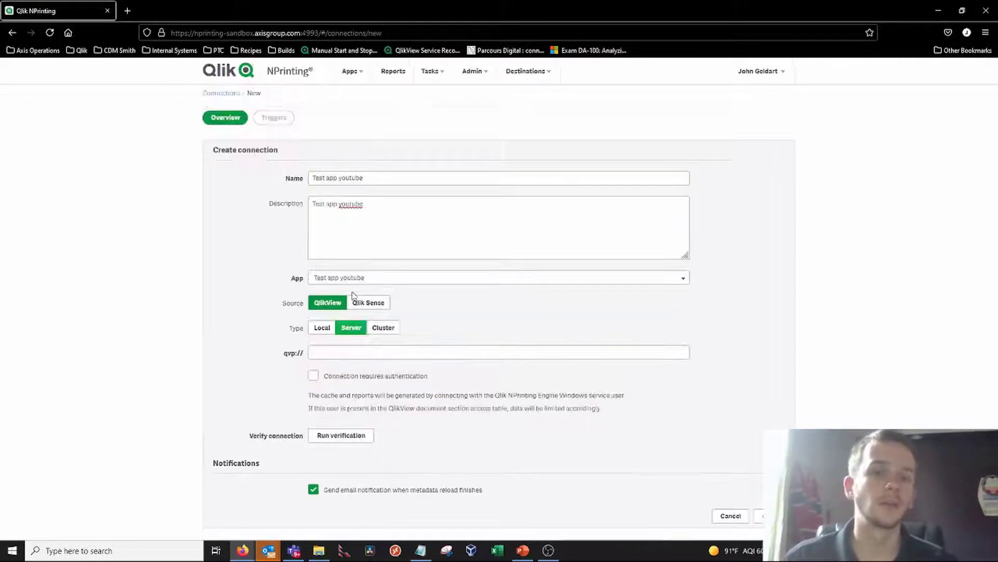
{"action": "left_click", "coordinate": [327, 351]}
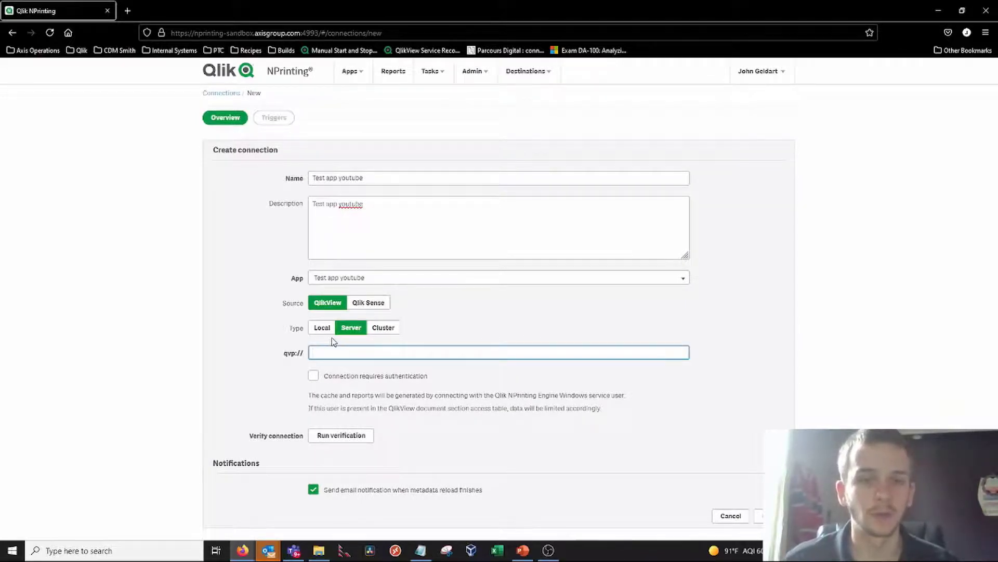
{"action": "left_click", "coordinate": [381, 330]}
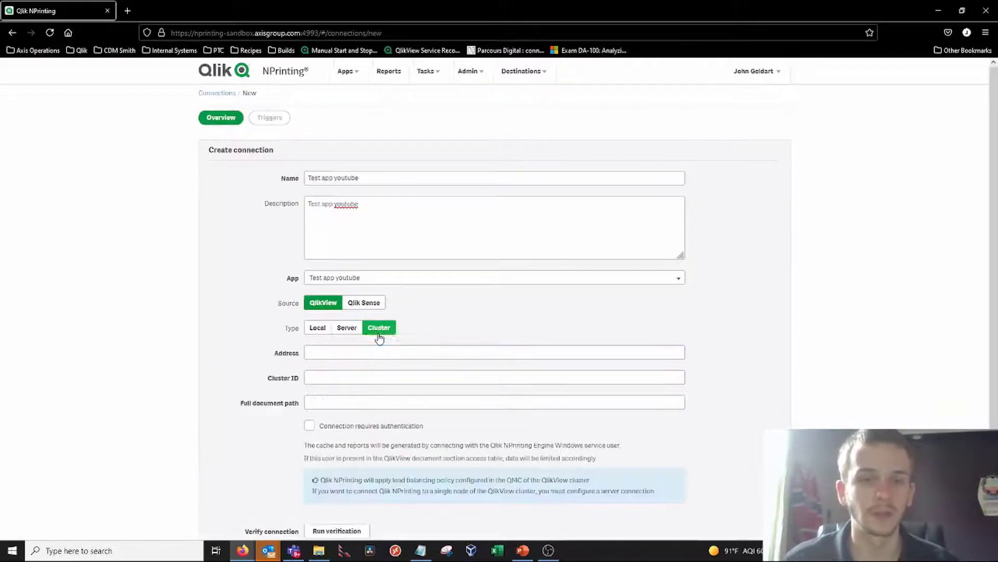
{"action": "left_click", "coordinate": [341, 329]}
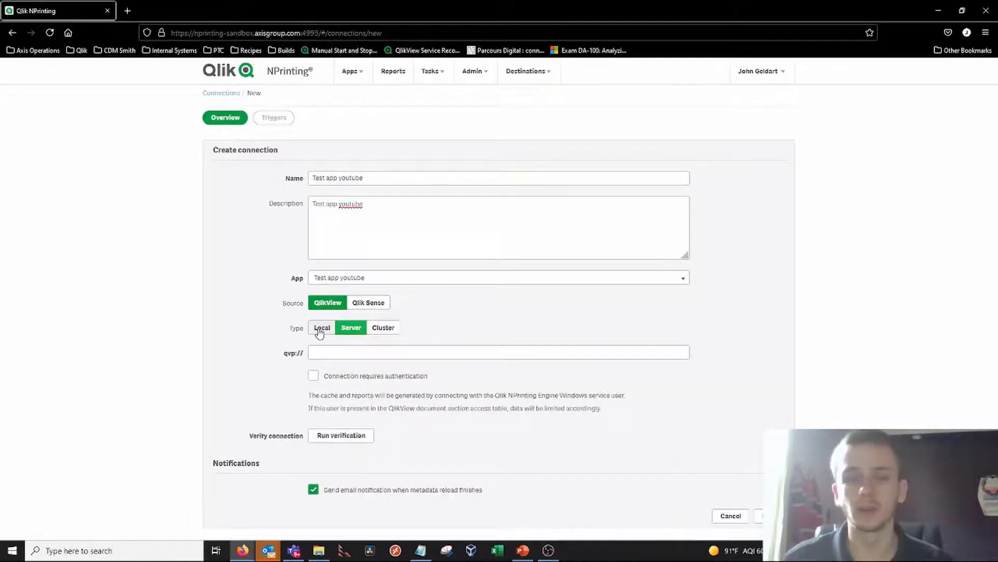
{"action": "left_click", "coordinate": [319, 333]}
{"action": "left_click", "coordinate": [318, 353]}
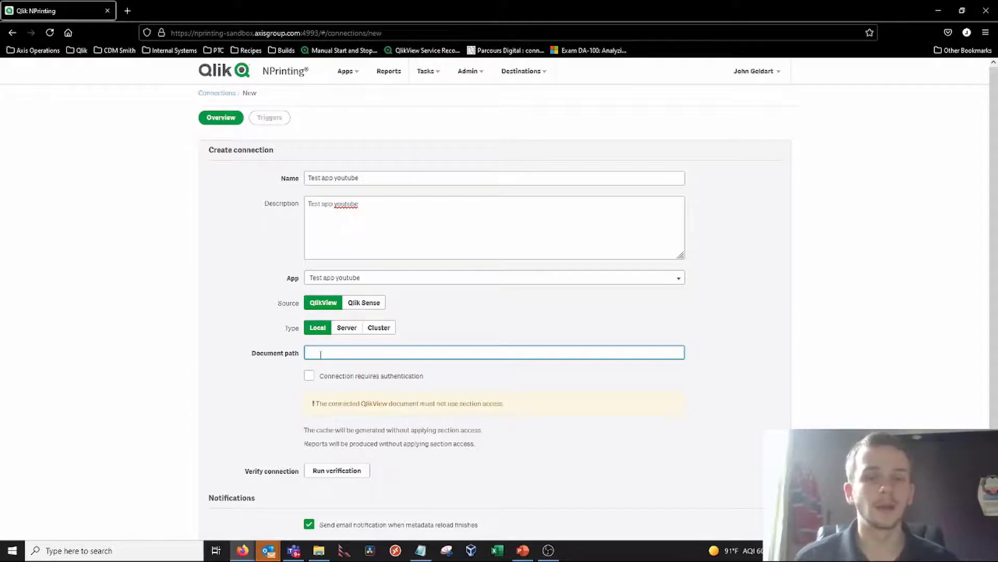
Compare the authentication settings of the Server and Local types by requiring authentication for each, ending on Local.
{"action": "left_click", "coordinate": [337, 331]}
{"action": "left_click", "coordinate": [330, 351]}
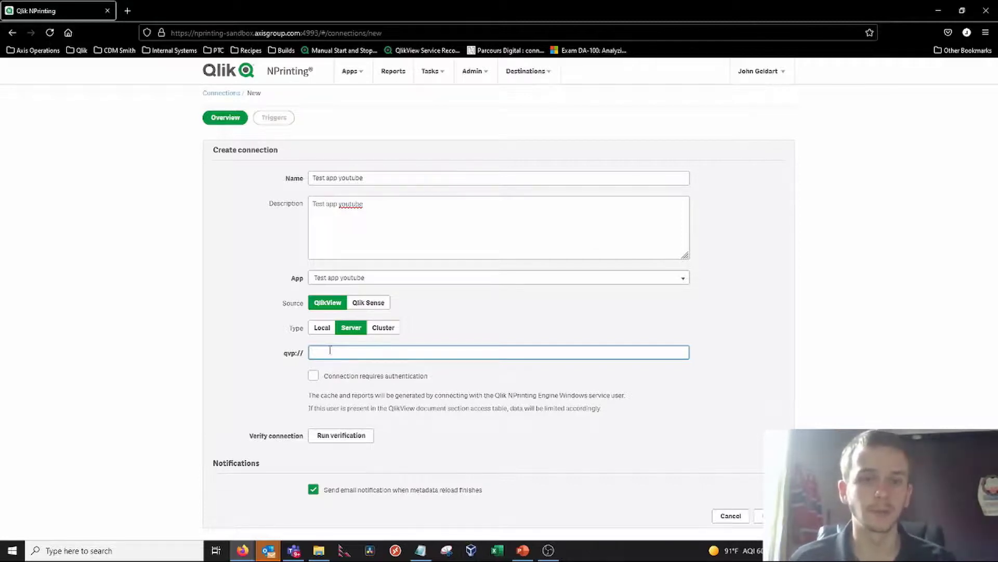
{"action": "left_click", "coordinate": [313, 375]}
{"action": "scroll", "coordinate": [334, 504], "scroll_direction": "down", "scroll_amount": 3}
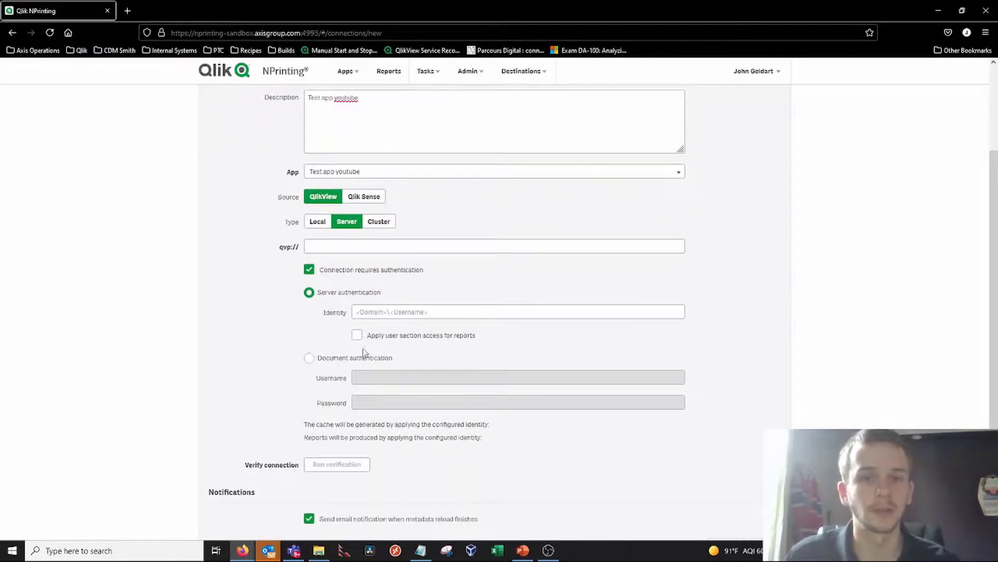
{"action": "left_click", "coordinate": [318, 222]}
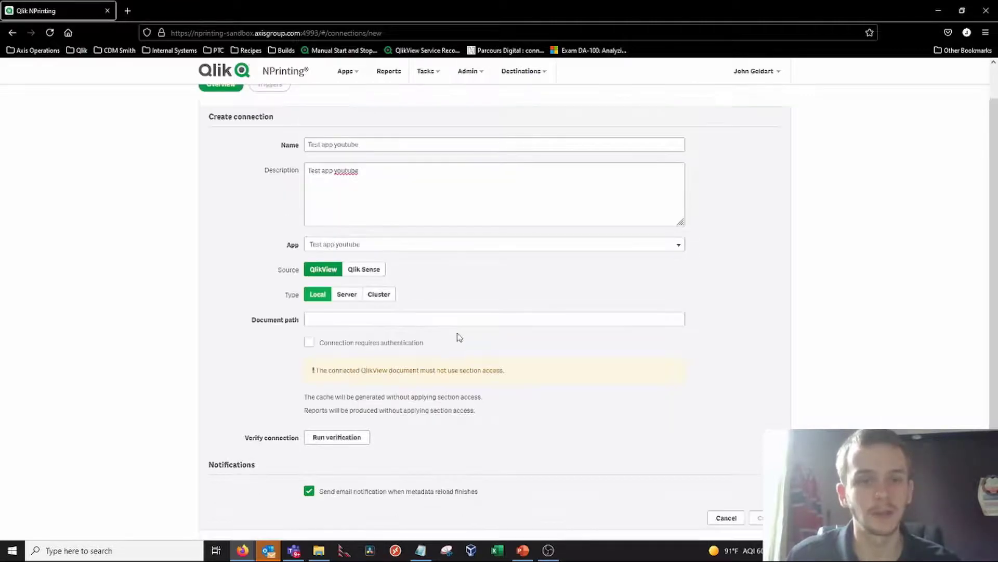
{"action": "left_click", "coordinate": [323, 344]}
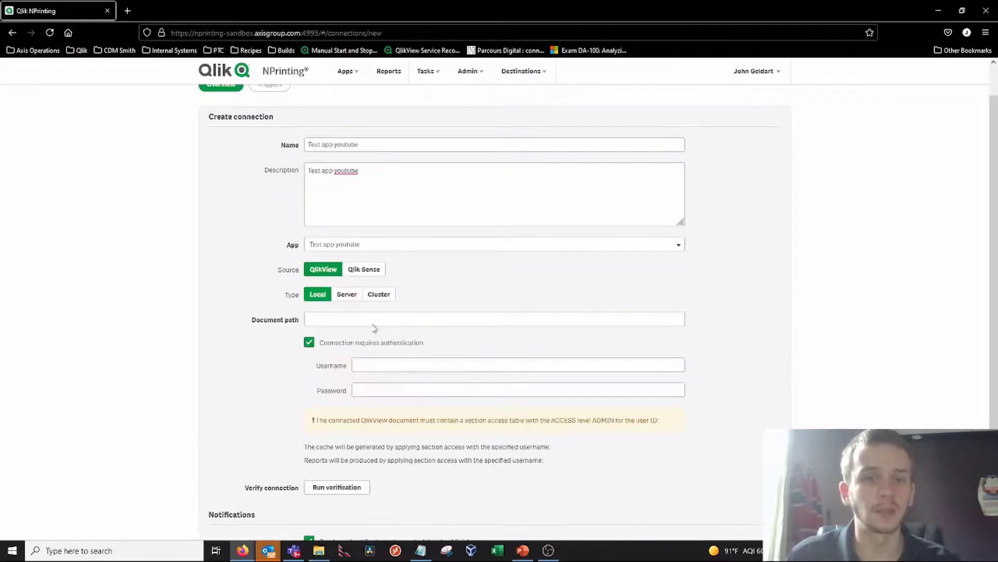
Switch the QlikView connection type to Cluster, require authentication, and examine its identity and user section access options.
{"action": "left_click", "coordinate": [380, 295]}
{"action": "scroll", "coordinate": [380, 296], "scroll_direction": "down", "scroll_amount": 2}
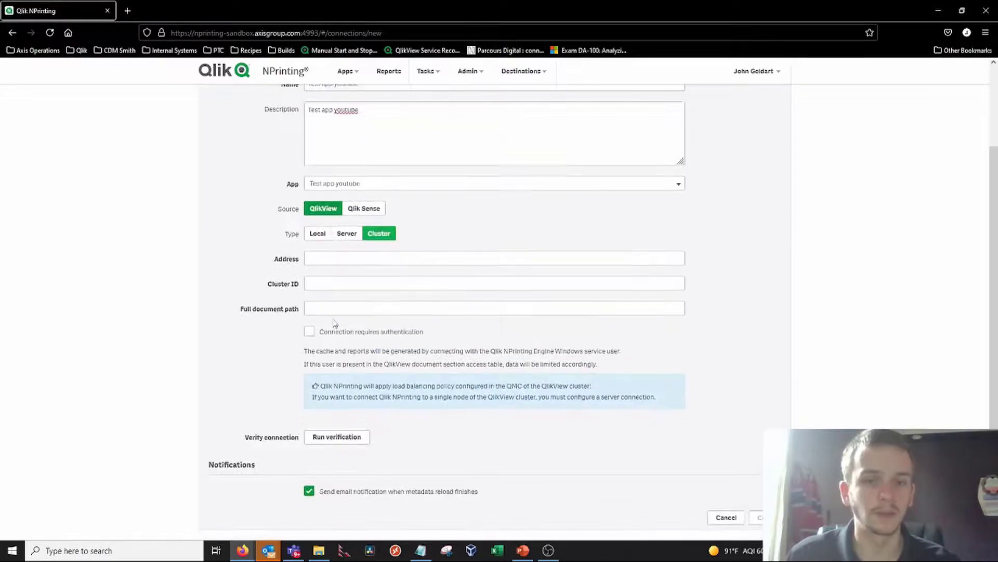
{"action": "left_click", "coordinate": [332, 334]}
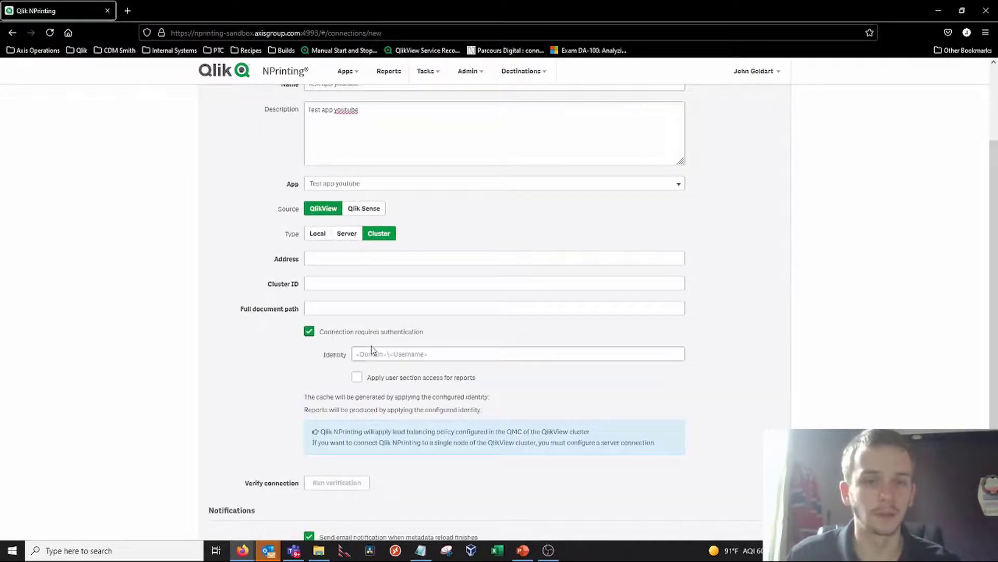
{"action": "left_click", "coordinate": [357, 379]}
{"action": "left_click", "coordinate": [357, 377]}
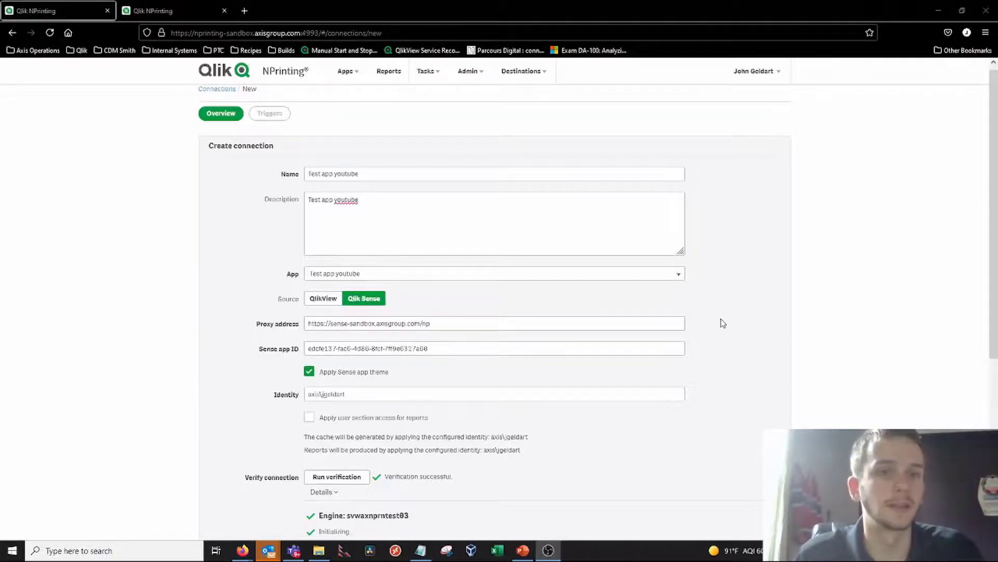
Run the connection verification with the Qlik Sense proxy address, Sense app ID and identity entered in the form.
{"action": "scroll", "coordinate": [716, 334], "scroll_direction": "down", "scroll_amount": 3}
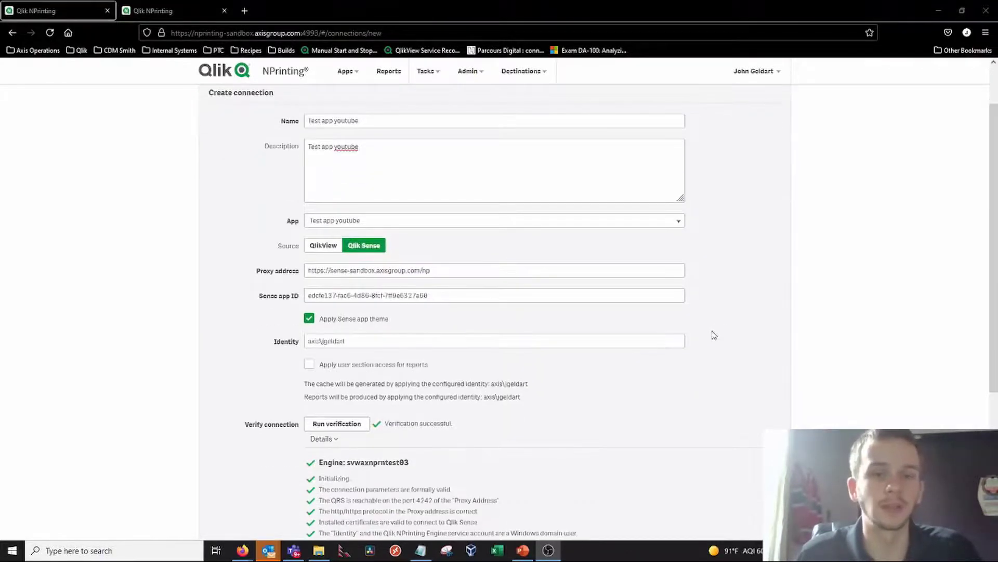
{"action": "scroll", "coordinate": [705, 333], "scroll_direction": "down", "scroll_amount": 1}
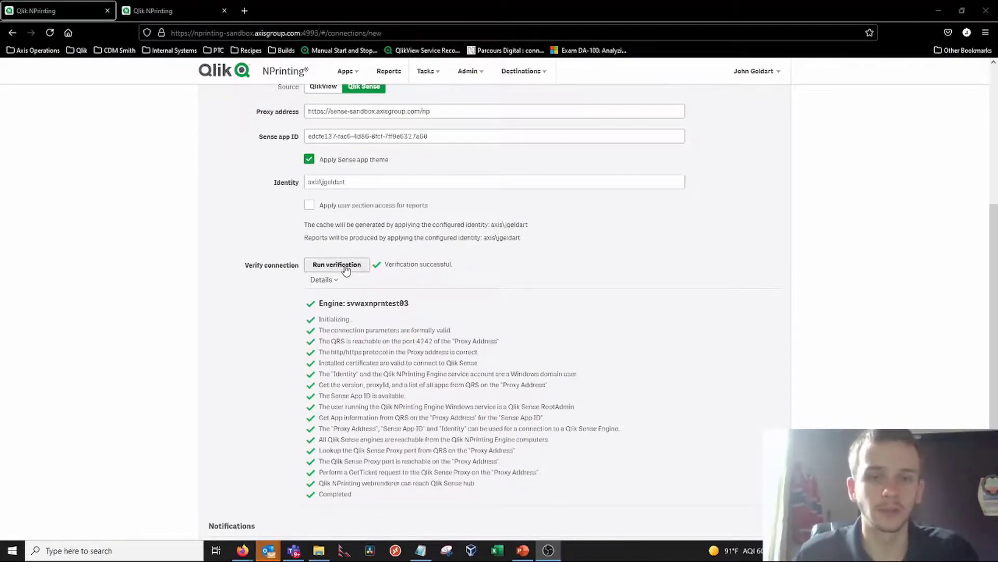
{"action": "scroll", "coordinate": [346, 269], "scroll_direction": "down", "scroll_amount": 1}
{"action": "left_click", "coordinate": [337, 211]}
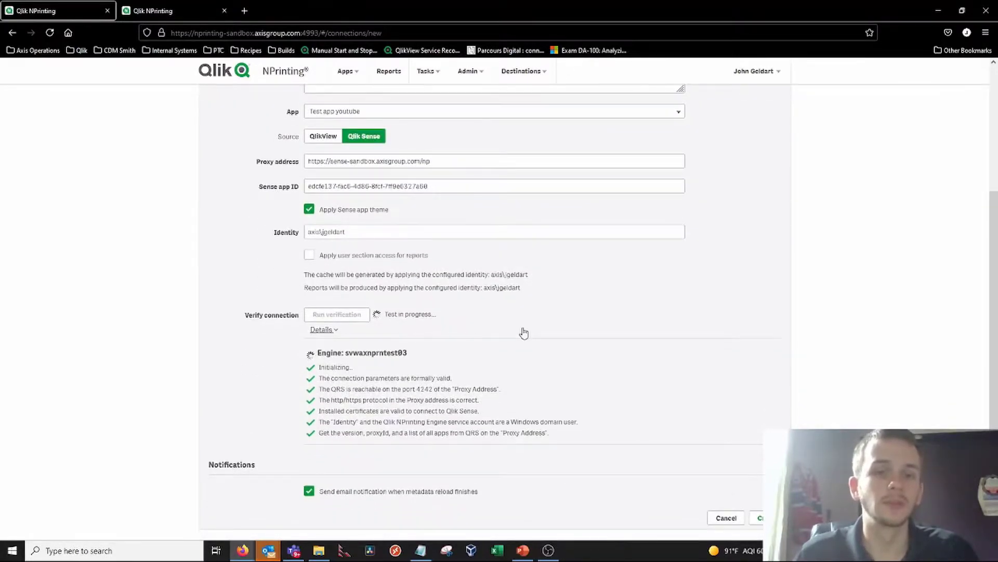
Review the verification details, highlighting the Sense App ID check and comparing it with the ID entered in the form.
{"action": "scroll", "coordinate": [524, 332], "scroll_direction": "down", "scroll_amount": 1}
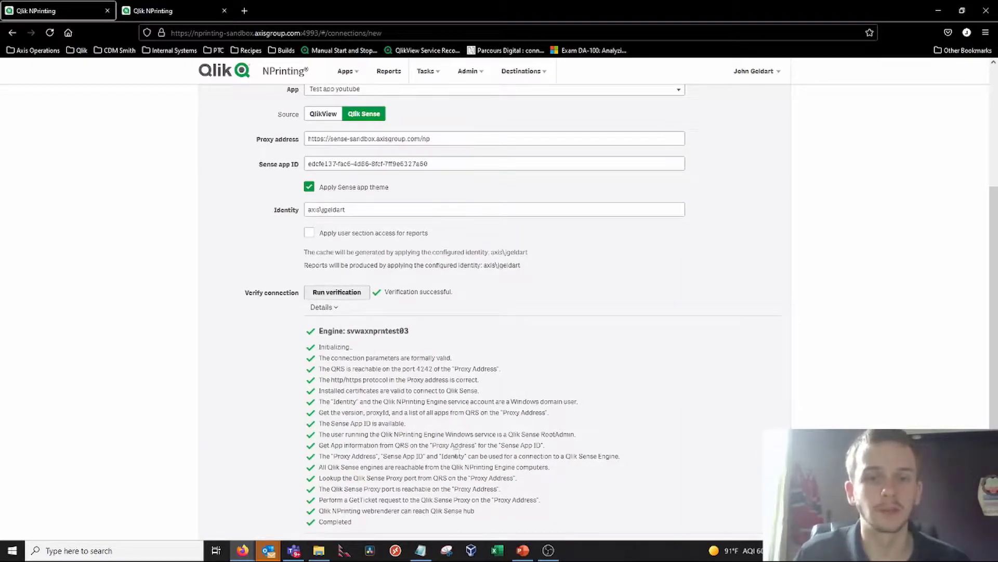
{"action": "scroll", "coordinate": [454, 454], "scroll_direction": "down", "scroll_amount": 2}
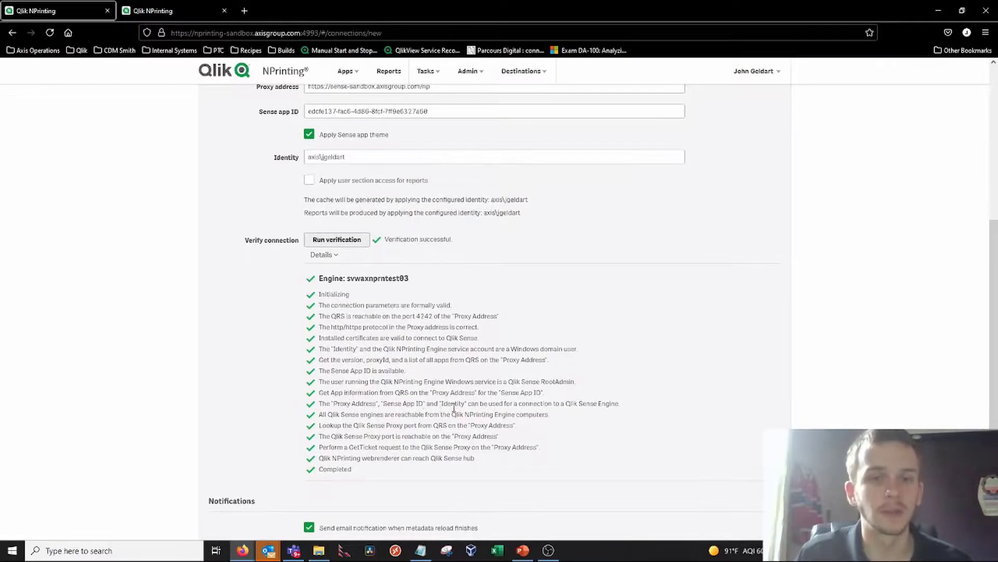
{"action": "left_click_drag", "start_coordinate": [318, 372], "coordinate": [400, 371]}
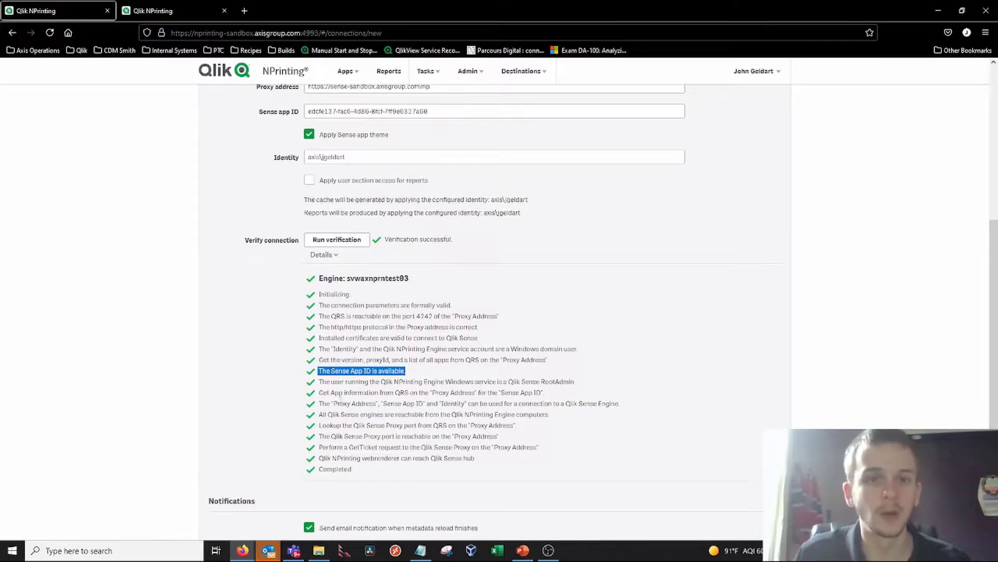
{"action": "scroll", "coordinate": [377, 384], "scroll_direction": "up", "scroll_amount": 2}
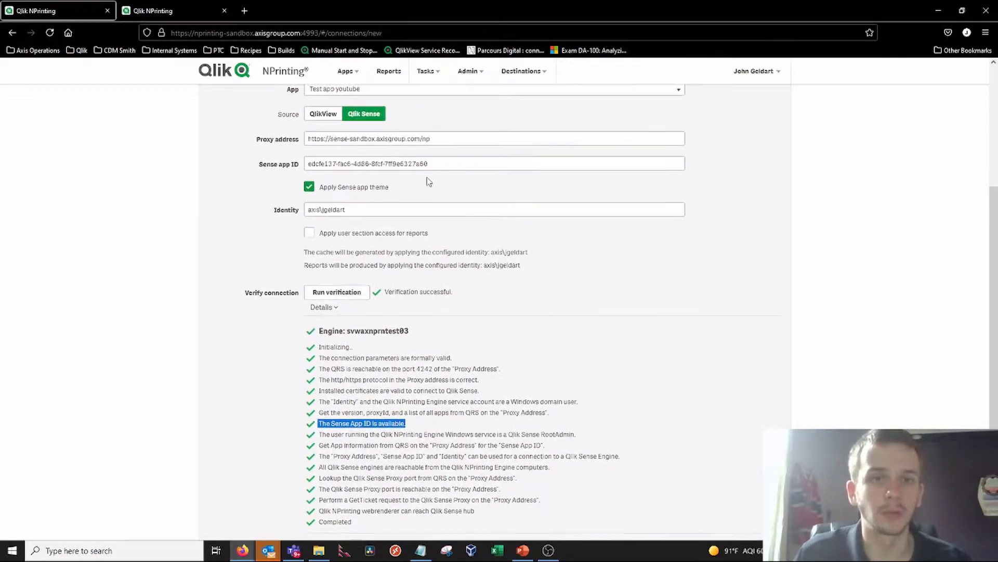
{"action": "scroll", "coordinate": [454, 329], "scroll_direction": "down", "scroll_amount": 2}
{"action": "scroll", "coordinate": [454, 329], "scroll_direction": "down", "scroll_amount": 1}
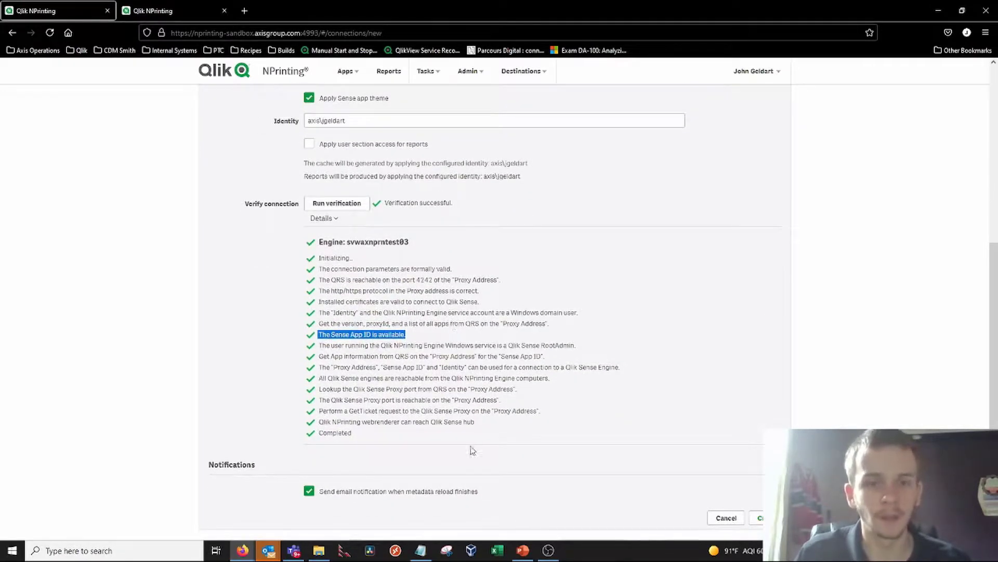
Look over the completed connection form once more and create the Test app youtube connection.
{"action": "scroll", "coordinate": [470, 451], "scroll_direction": "up", "scroll_amount": 6}
{"action": "scroll", "coordinate": [456, 450], "scroll_direction": "down", "scroll_amount": 6}
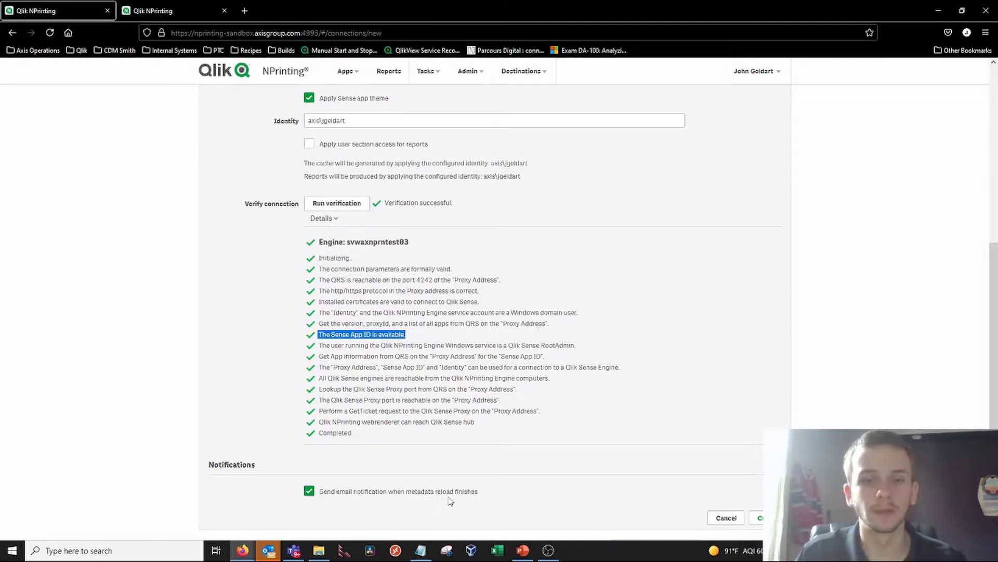
{"action": "scroll", "coordinate": [447, 499], "scroll_direction": "up", "scroll_amount": 5}
{"action": "scroll", "coordinate": [717, 498], "scroll_direction": "down", "scroll_amount": 5}
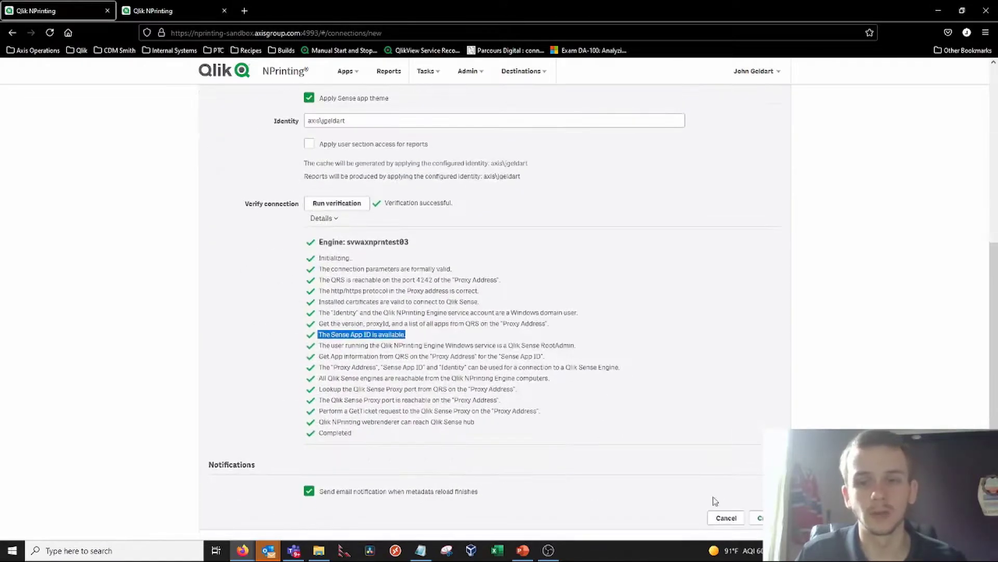
{"action": "left_click", "coordinate": [757, 518]}
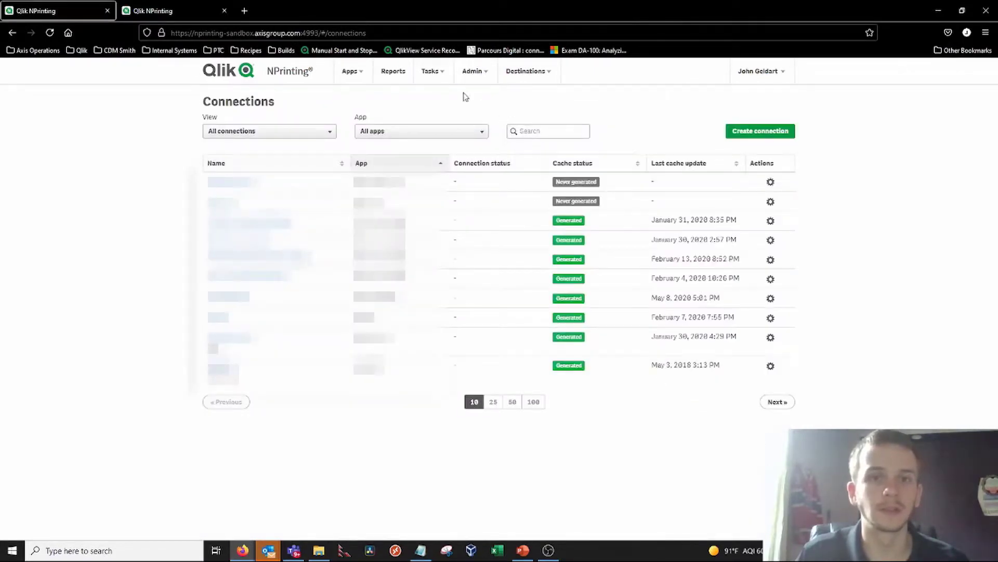
Open the list of task executions to check the progress of the connection's metadata reload.
{"action": "left_click", "coordinate": [432, 72]}
{"action": "left_click", "coordinate": [473, 73]}
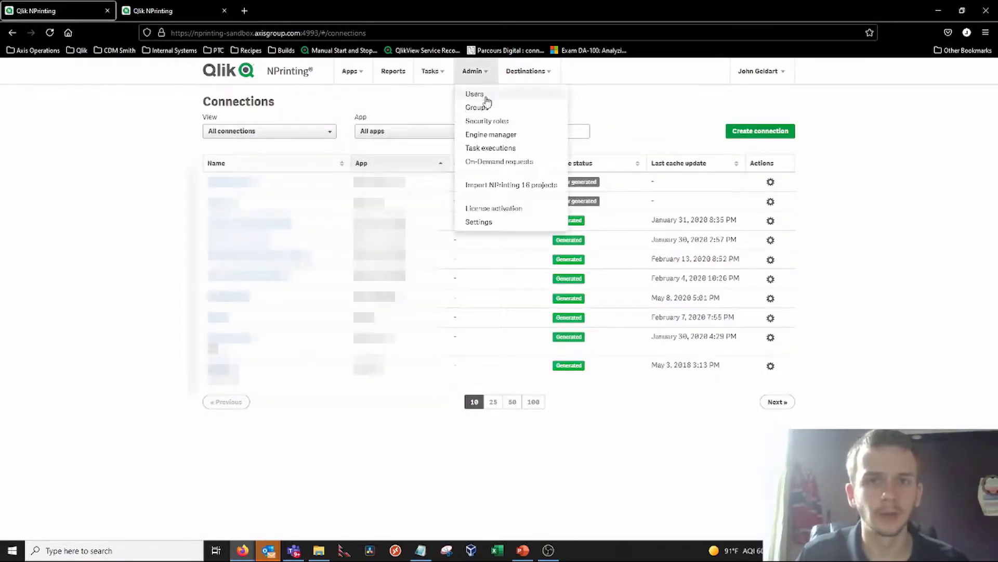
{"action": "left_click", "coordinate": [495, 147]}
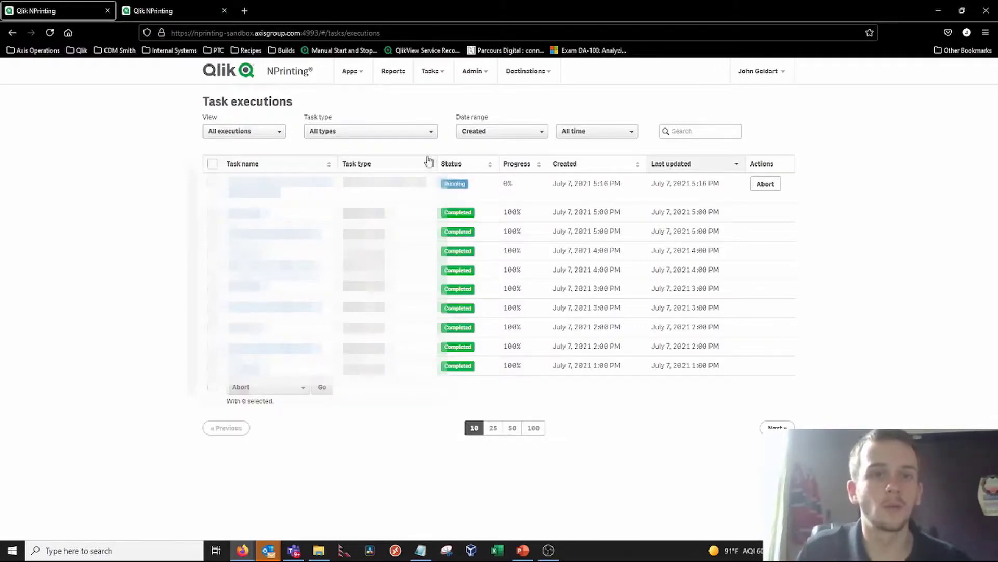
Return to the connections list and search it for "test app" to check the connection and cache status.
{"action": "left_click", "coordinate": [350, 71]}
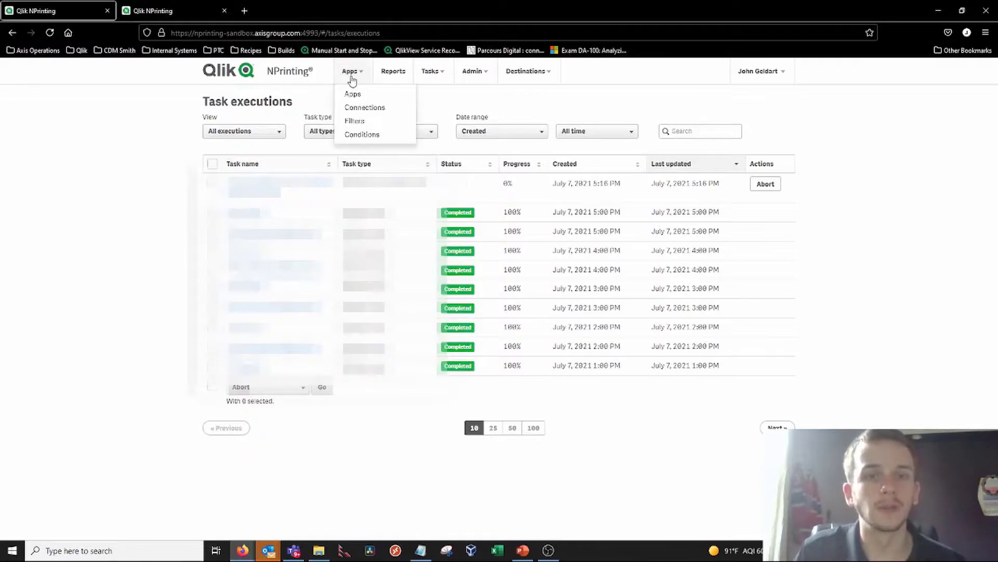
{"action": "left_click", "coordinate": [364, 107]}
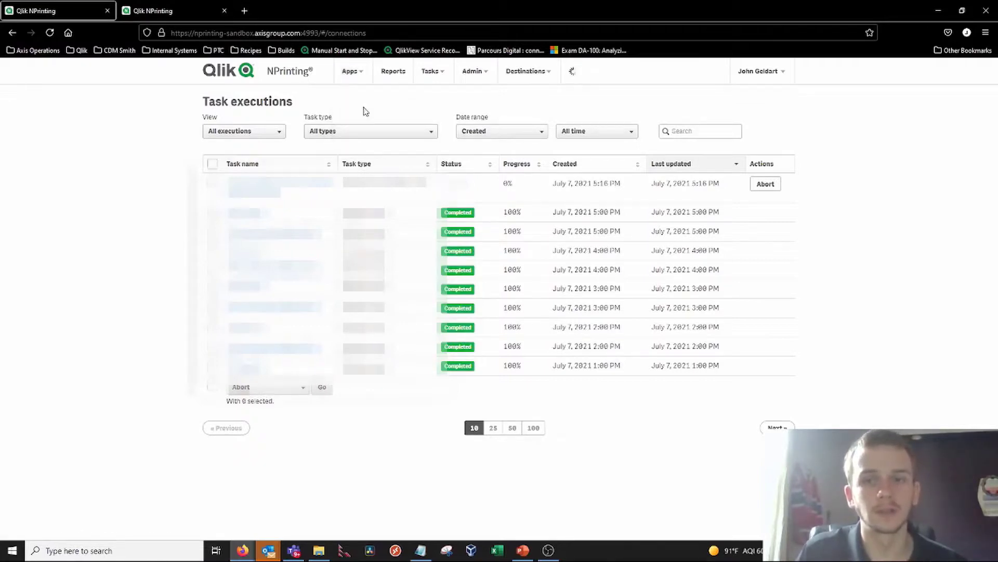
{"action": "left_click", "coordinate": [549, 131]}
{"action": "type", "text": "test app"}
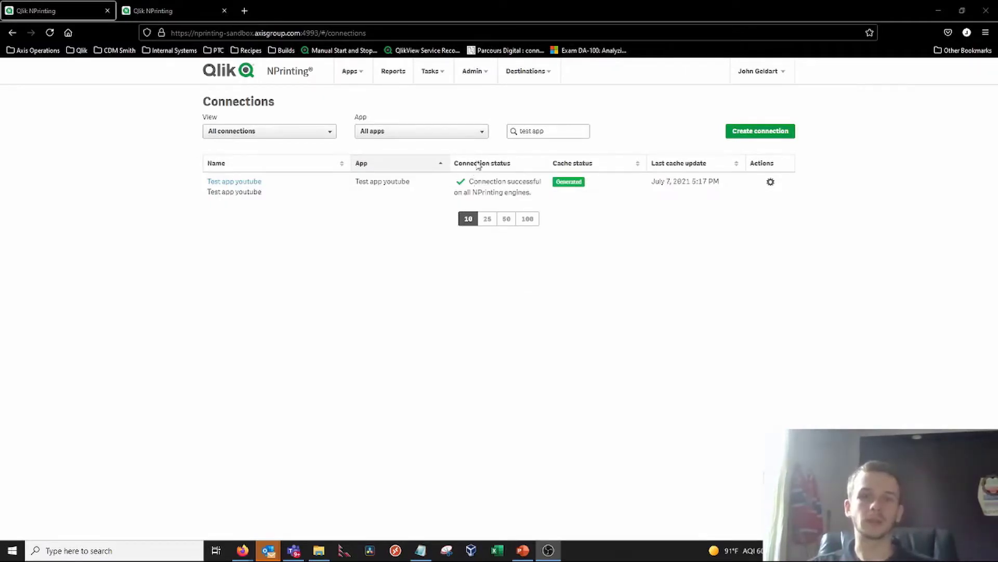
Check the actions available for the Test app youtube connection, then open it and review its saved settings and metadata reload option.
{"action": "left_click", "coordinate": [770, 183]}
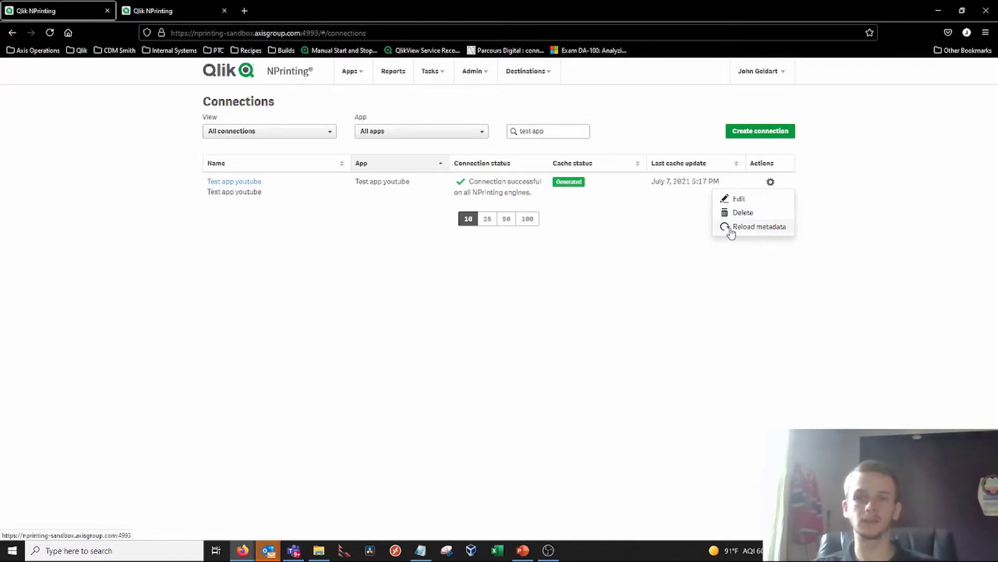
{"action": "left_click", "coordinate": [553, 225]}
{"action": "left_click", "coordinate": [250, 182]}
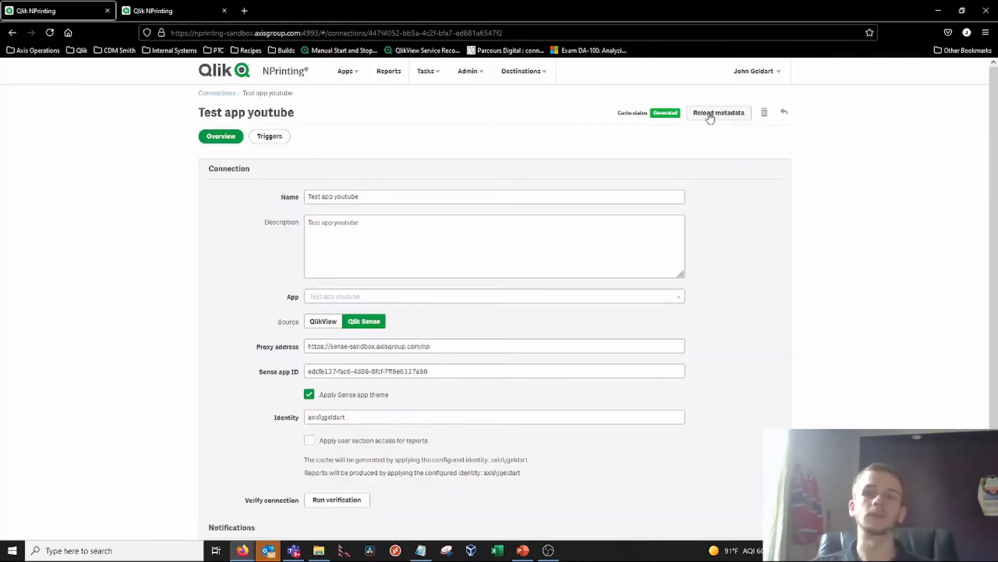
{"action": "scroll", "coordinate": [771, 221], "scroll_direction": "down", "scroll_amount": 2}
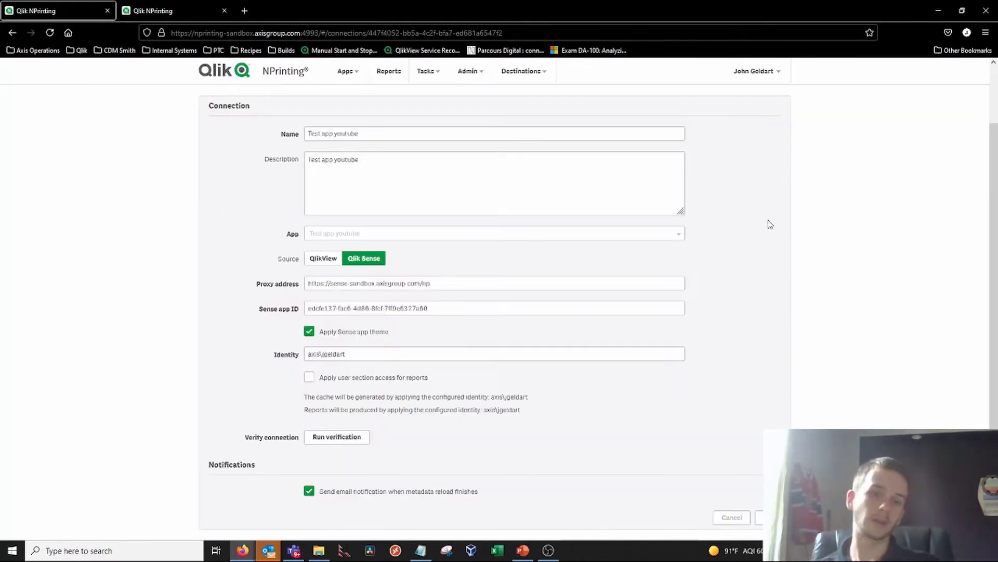